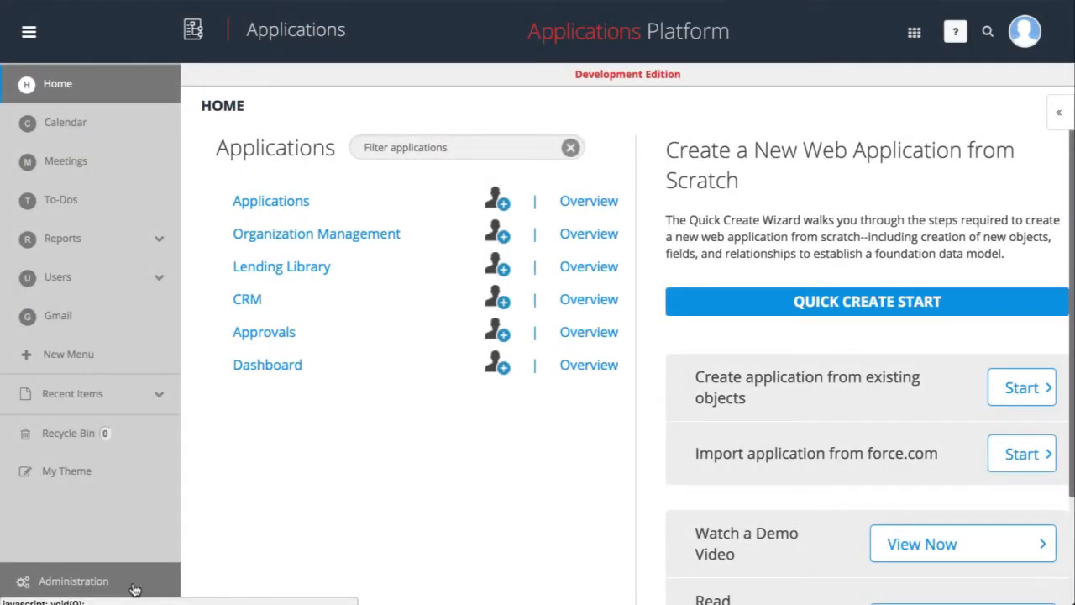
# Create a new web application without the guide, named Classic Guitars, with the description "Built using Applications Platform", and save it.
pyautogui.click(134, 590)
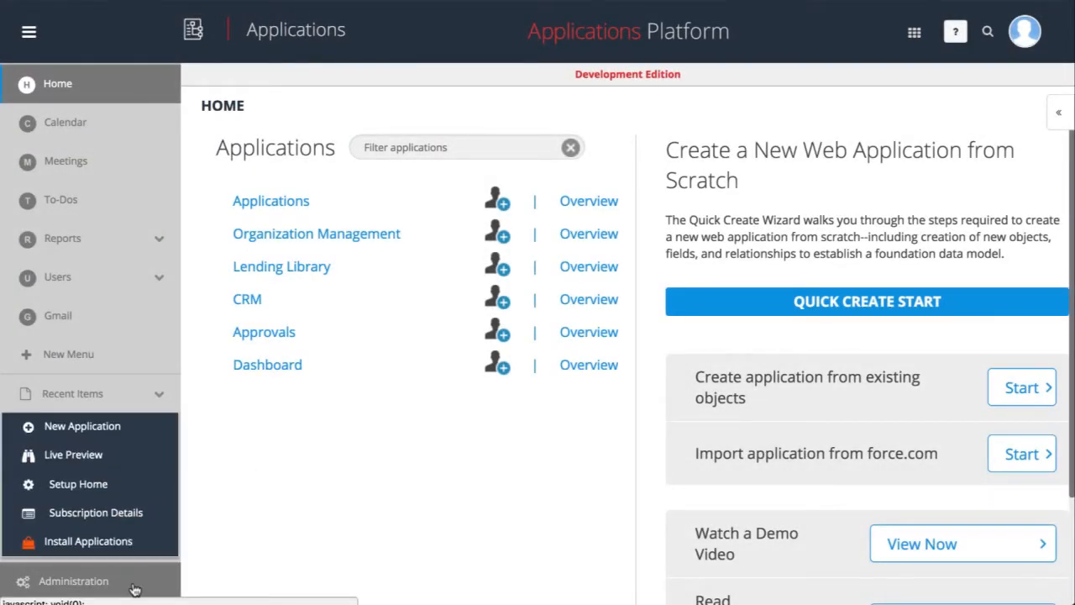
pyautogui.click(164, 429)
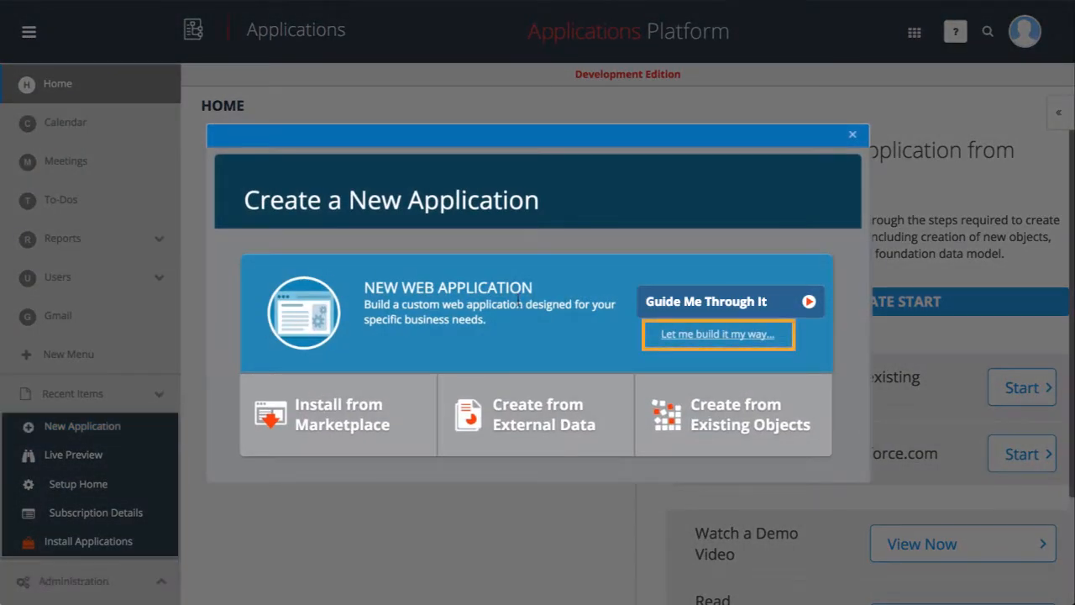
pyautogui.click(684, 337)
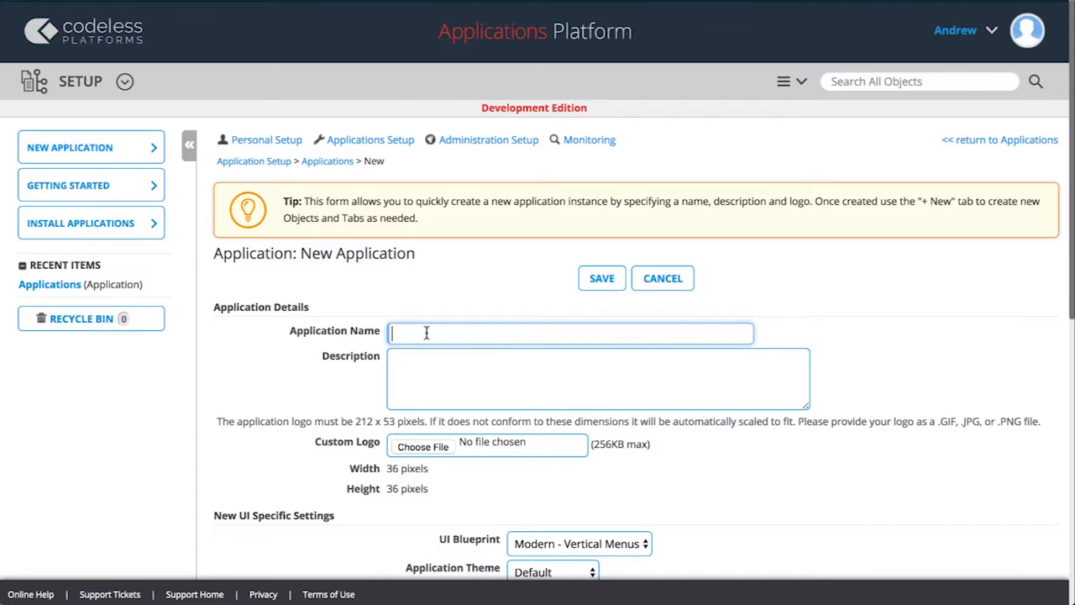
pyautogui.write('Classic Guitars')
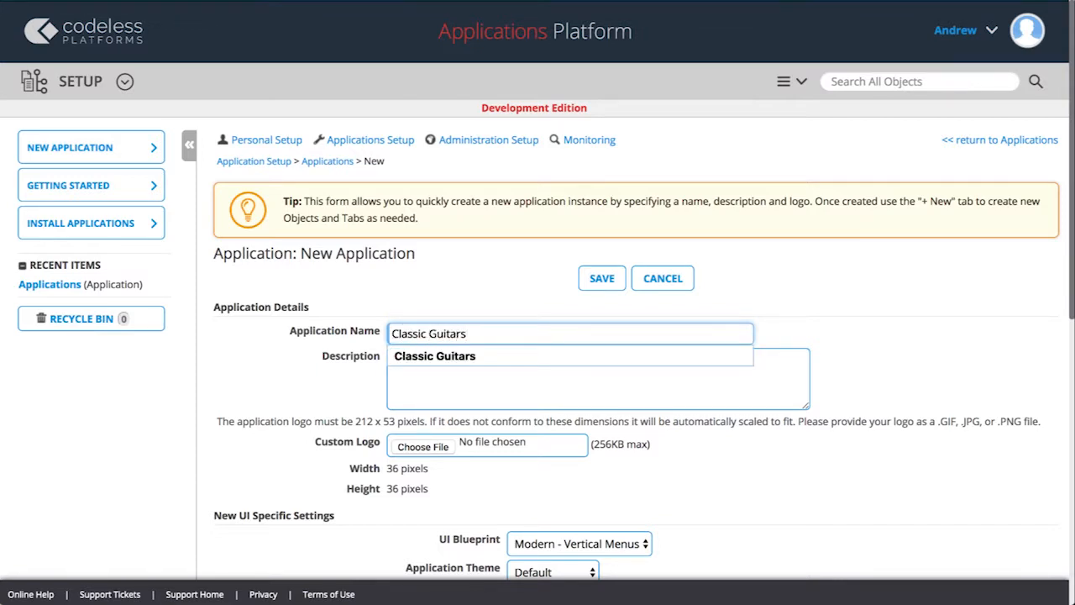
pyautogui.click(427, 375)
pyautogui.write('Built usin')
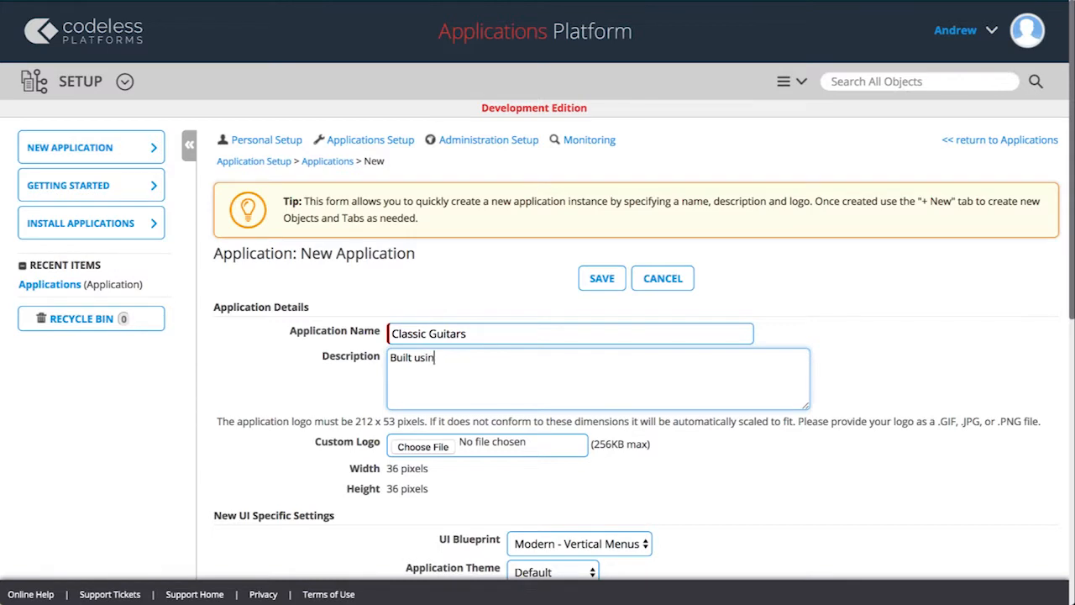
pyautogui.write('g Applications Platform')
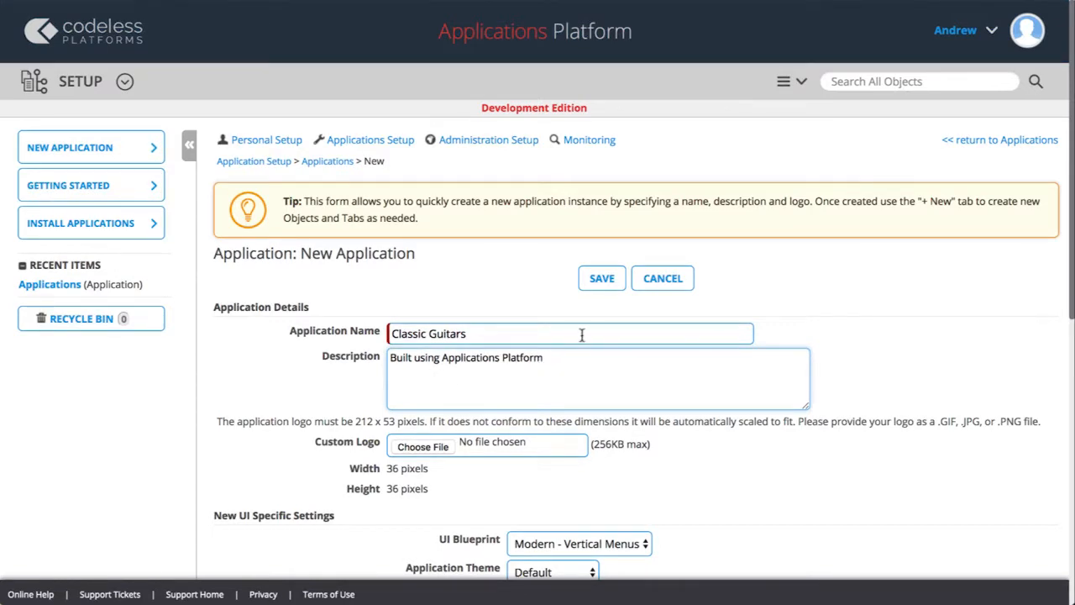
pyautogui.click(603, 282)
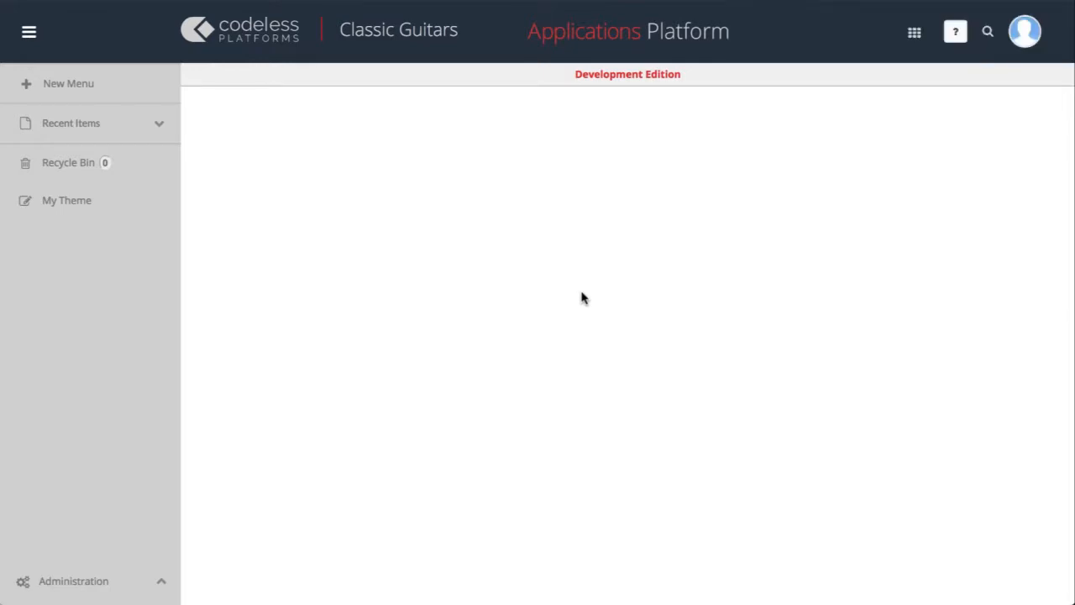
# Create a new object with a tab, using the singular name Catalog Item and plural name Catalog Items, and save it.
pyautogui.click(144, 87)
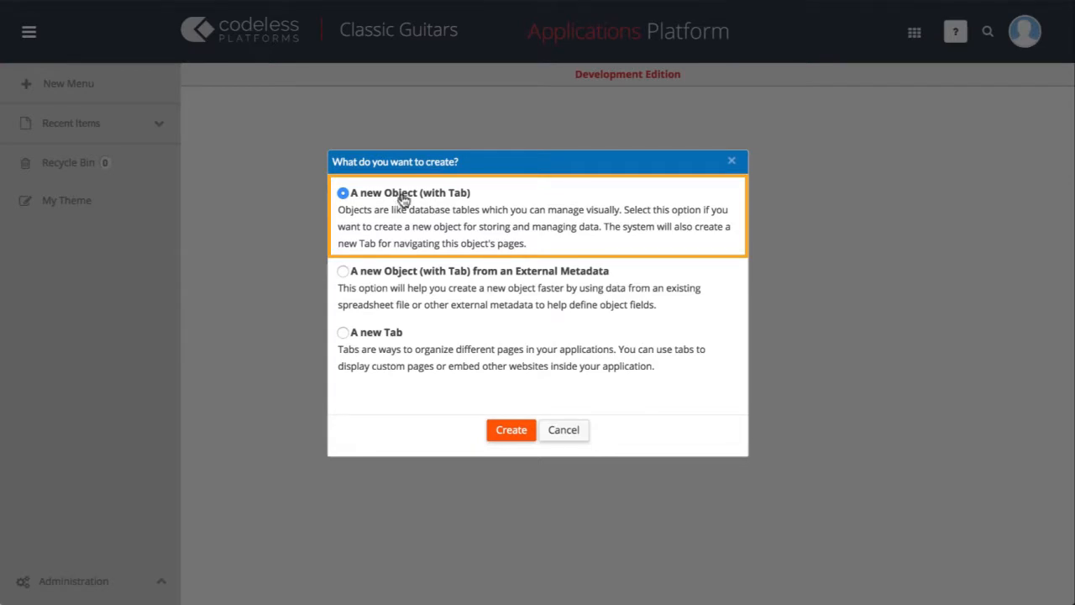
pyautogui.click(501, 431)
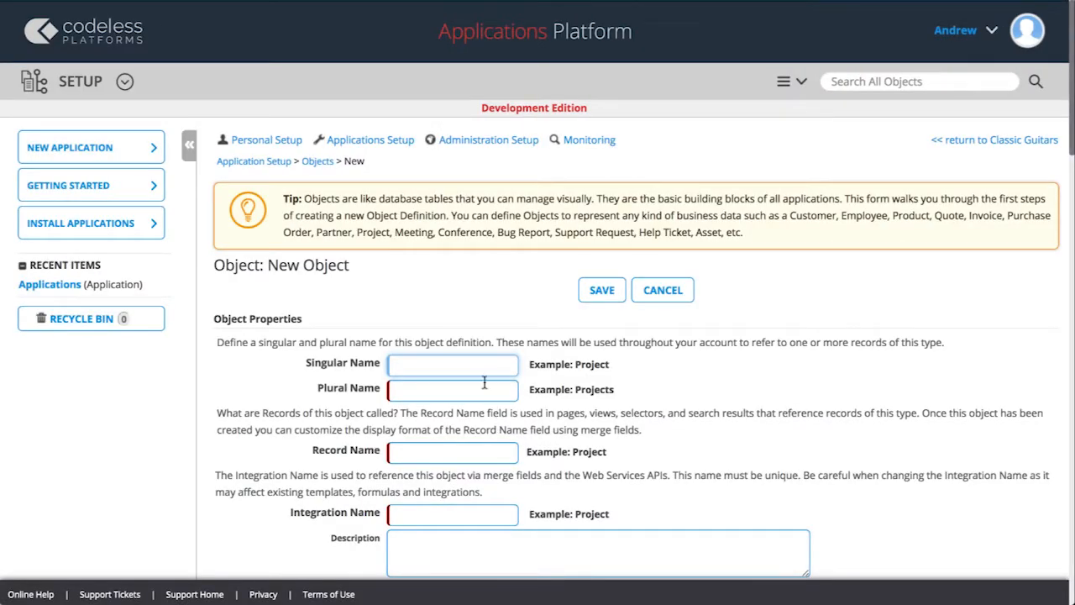
pyautogui.write('Catalog Item')
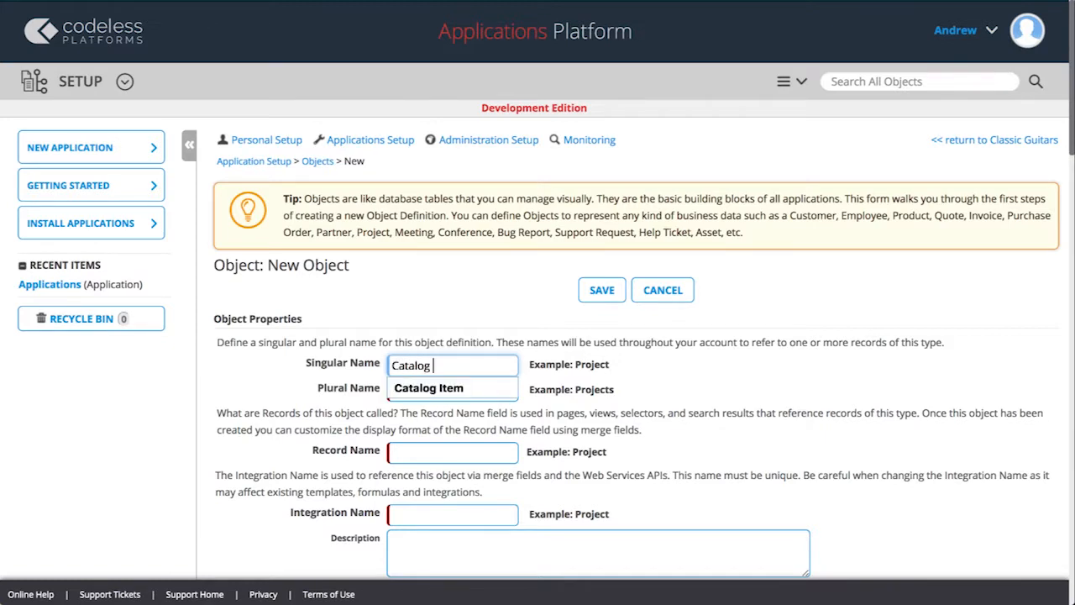
pyautogui.click(469, 388)
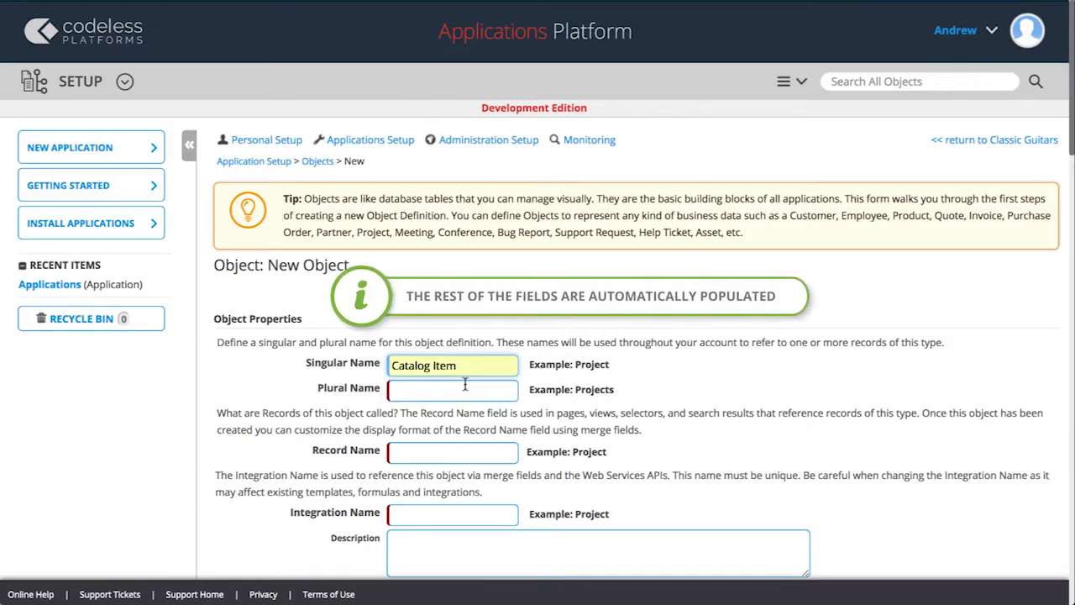
pyautogui.click(459, 389)
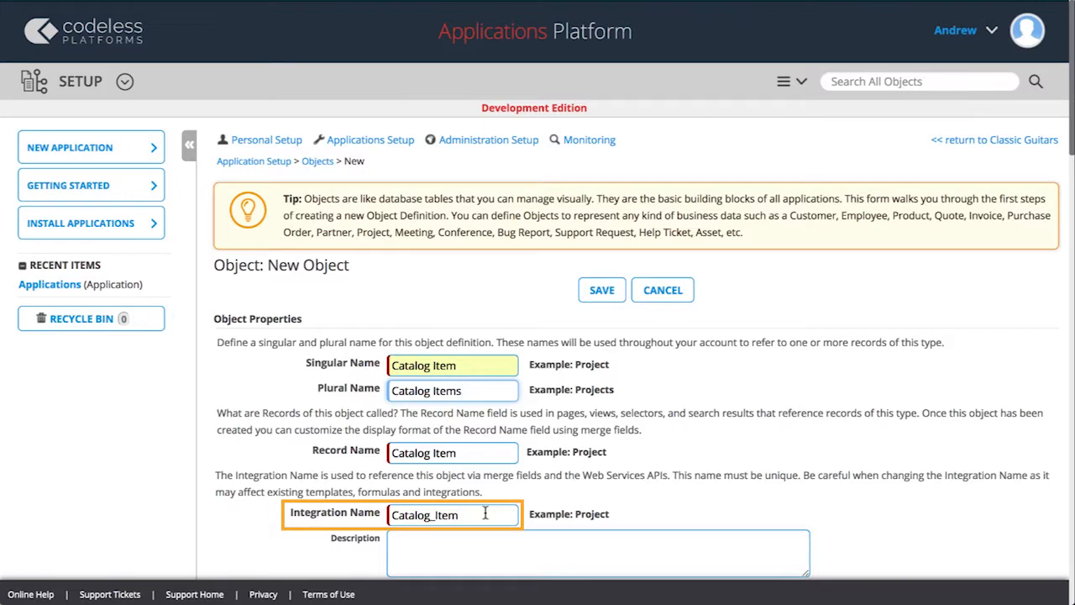
pyautogui.scroll(-3, 485, 514)
pyautogui.scroll(-12, 485, 513)
pyautogui.scroll(-1, 485, 517)
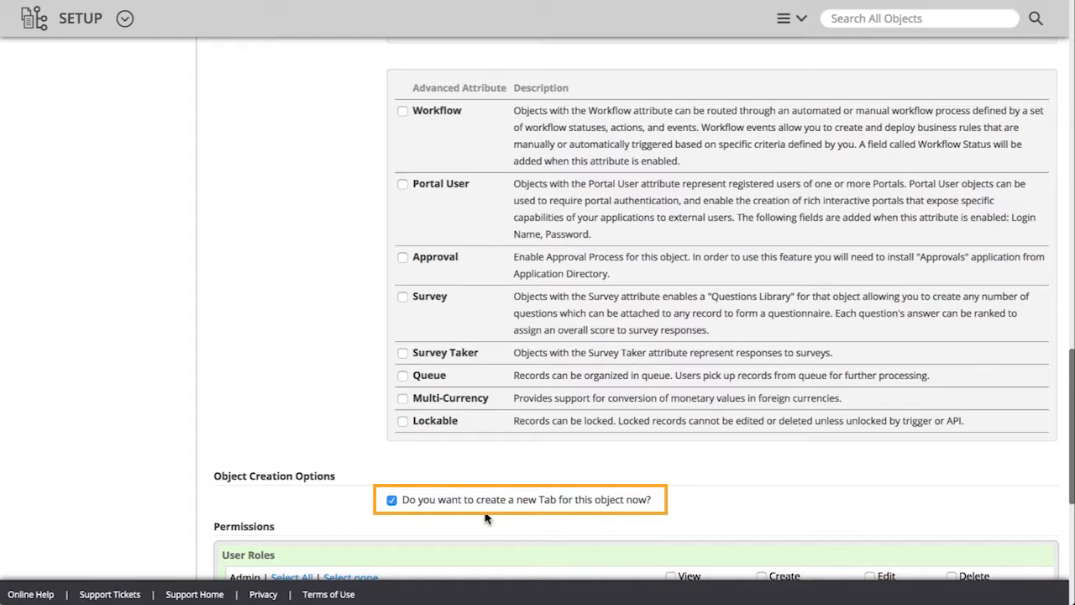
pyautogui.scroll(-5, 485, 518)
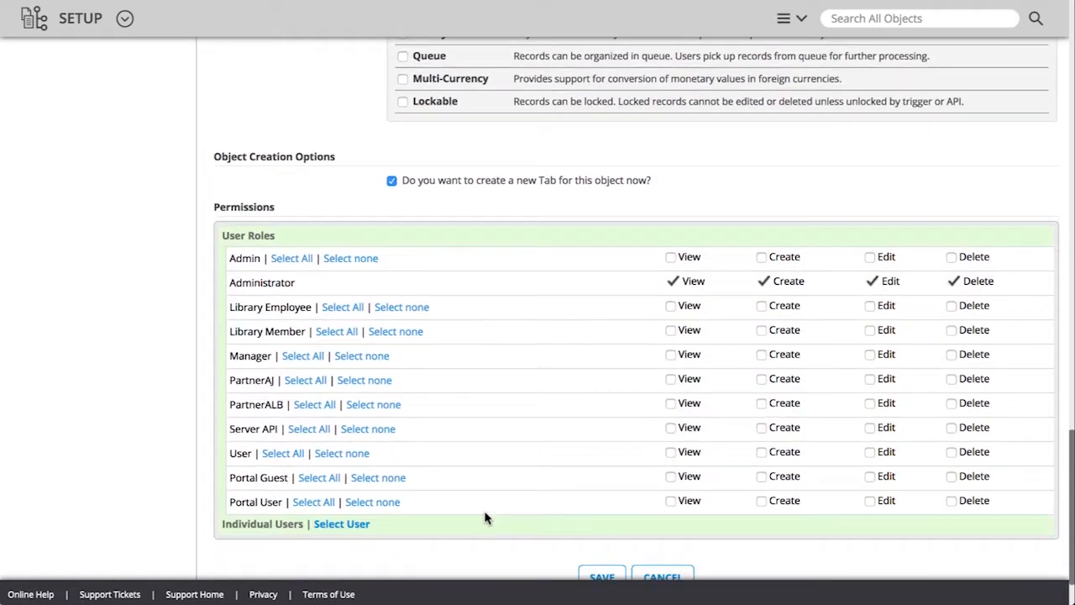
pyautogui.click(619, 510)
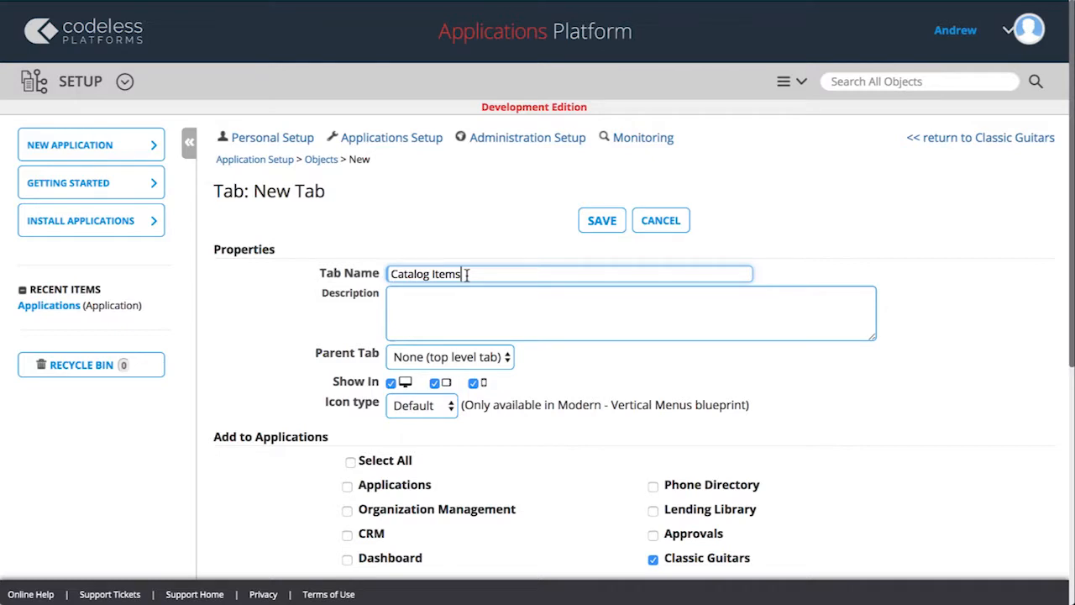
# Give the new Catalog Items tab the description "Catalog Items" and save the tab.
pyautogui.click(430, 292)
pyautogui.write('Catalog Items')
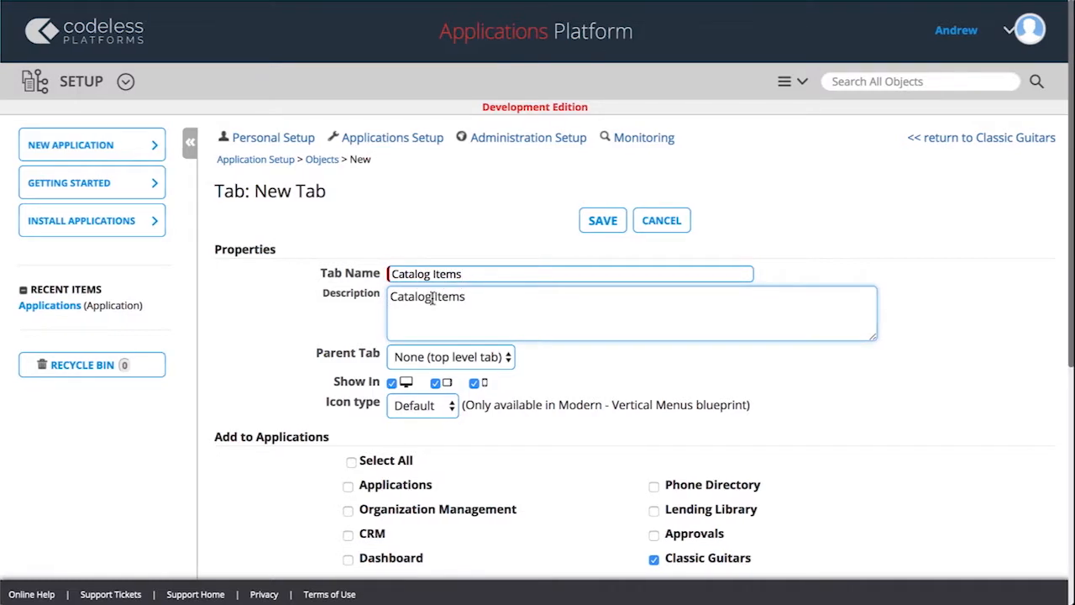
pyautogui.scroll(-2, 474, 361)
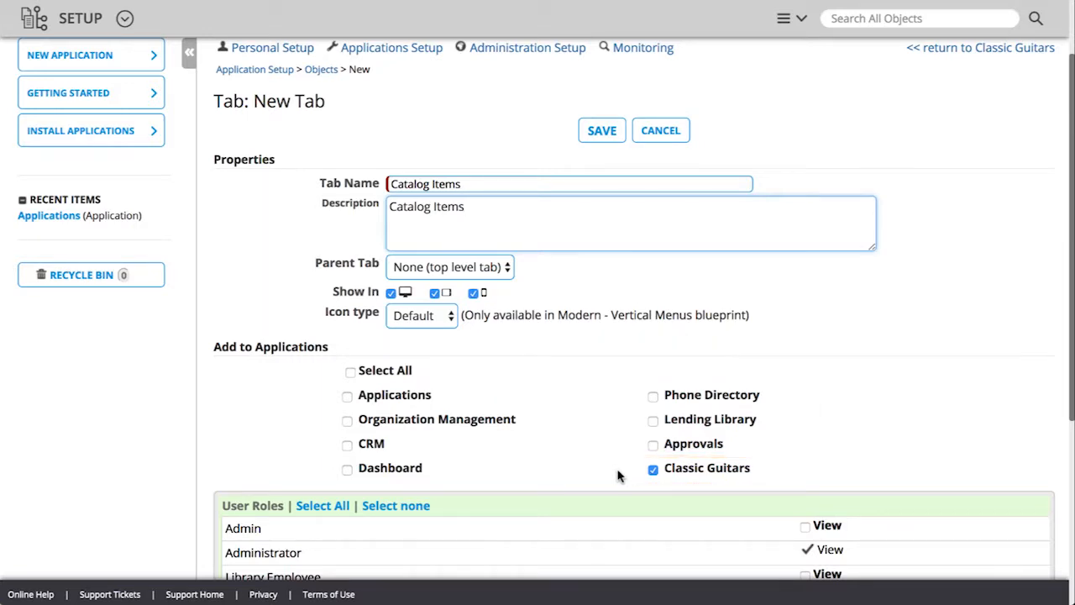
pyautogui.click(616, 137)
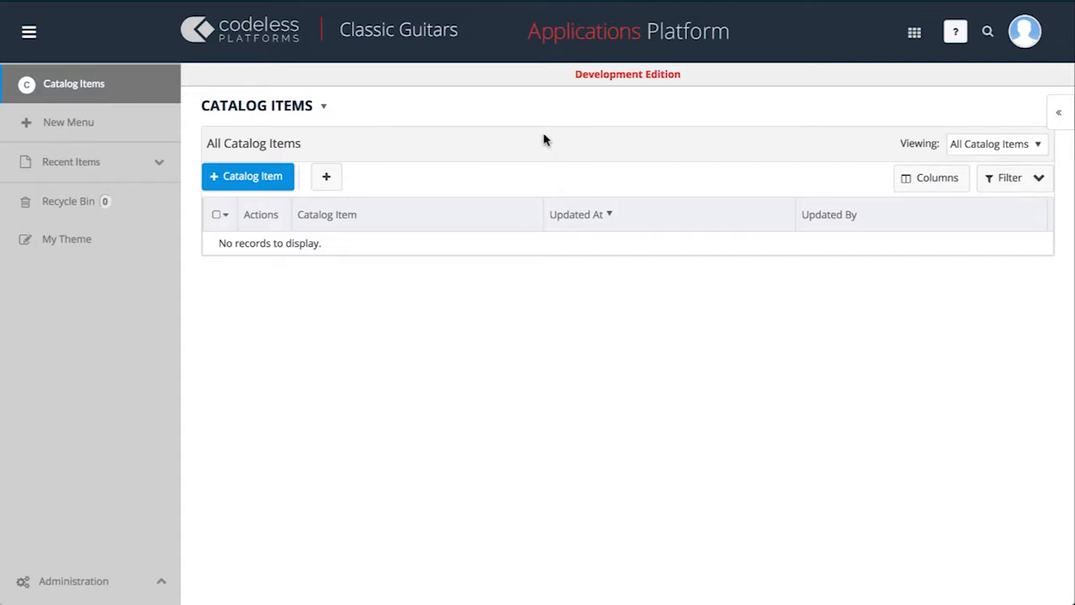
# Open the object definition of Catalog Items and start a new field of type Text.
pyautogui.click(324, 107)
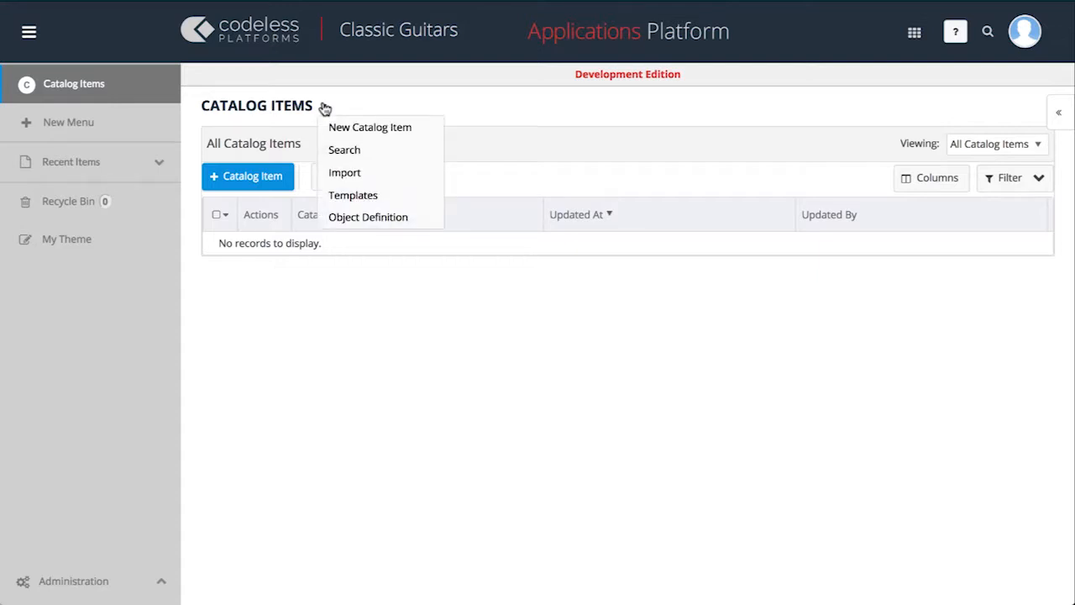
pyautogui.click(428, 222)
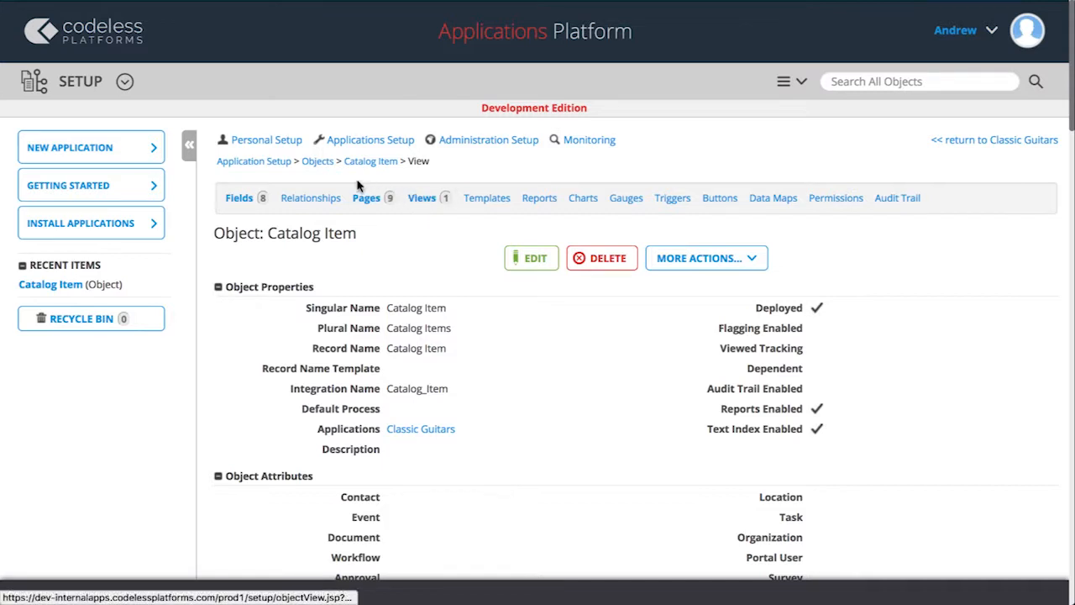
pyautogui.click(240, 198)
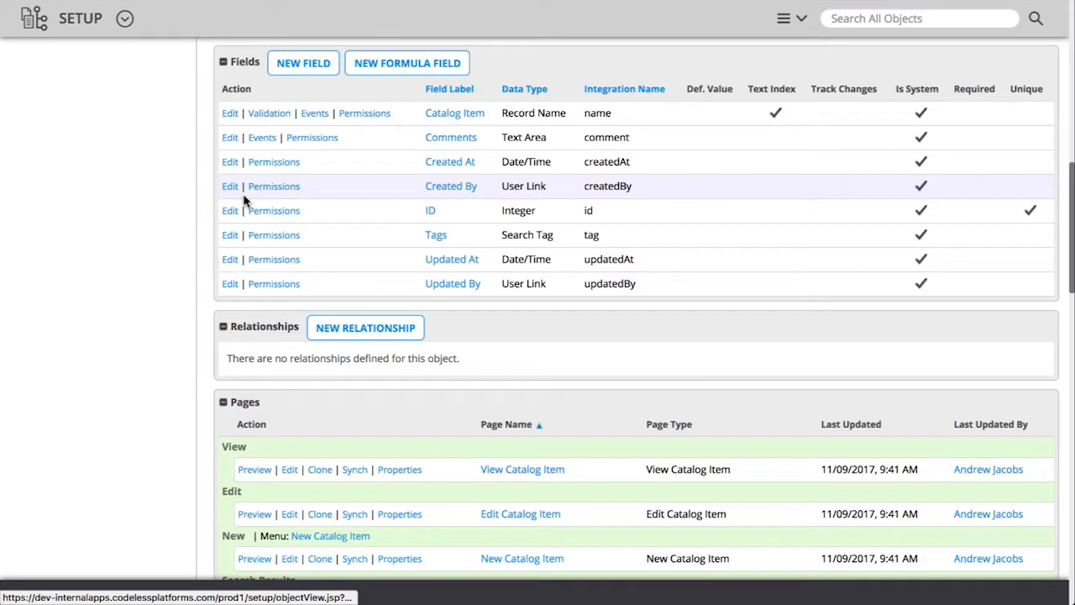
pyautogui.click(317, 67)
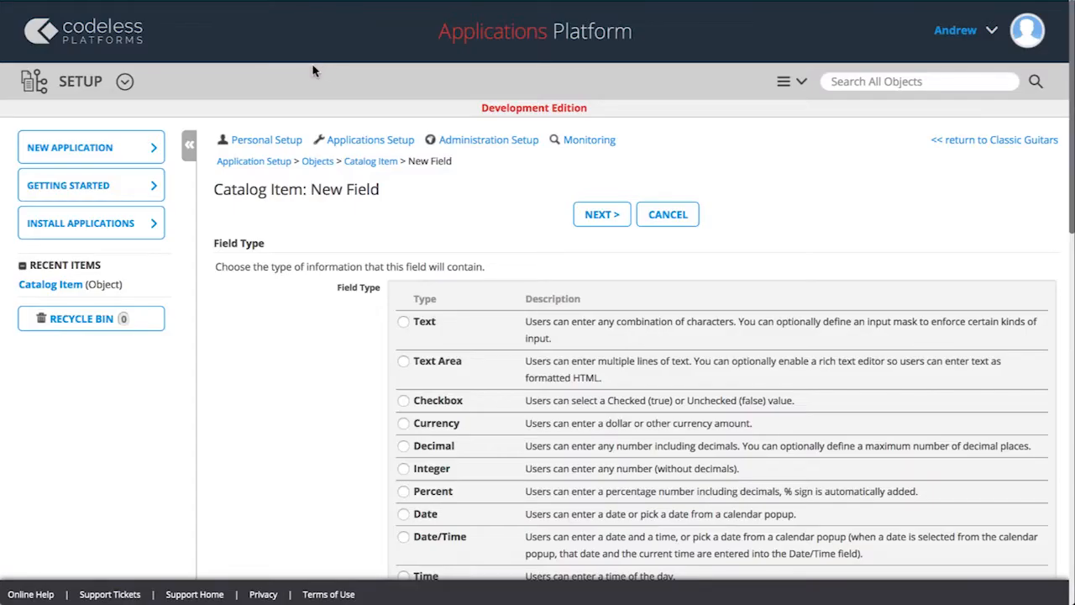
pyautogui.click(404, 323)
pyautogui.click(600, 220)
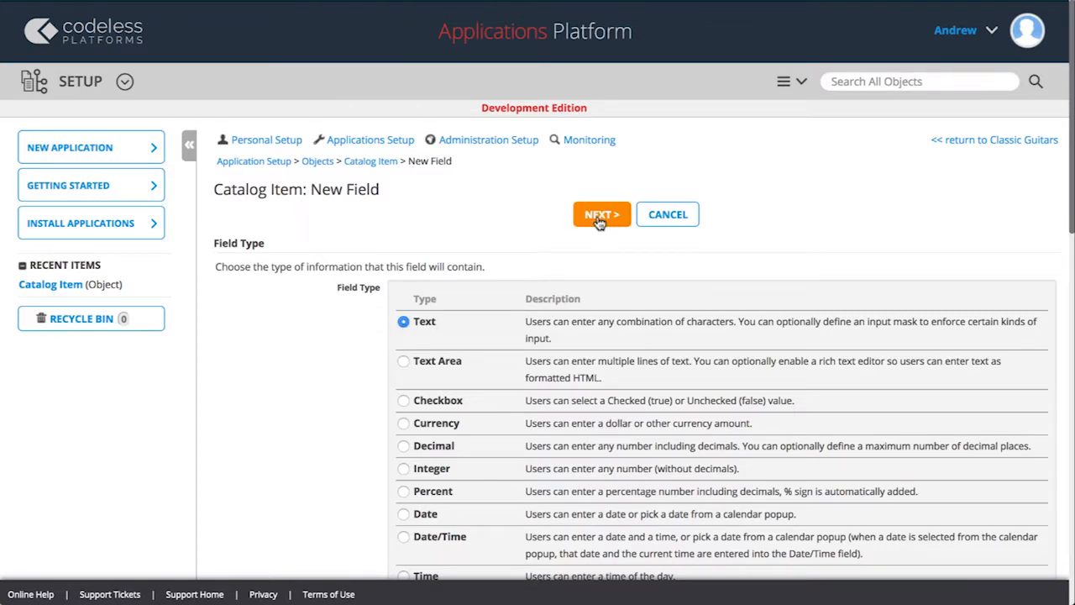
# Label the text field SKU and set its default size to 20 and its length to 30.
pyautogui.click(508, 371)
pyautogui.write('S')
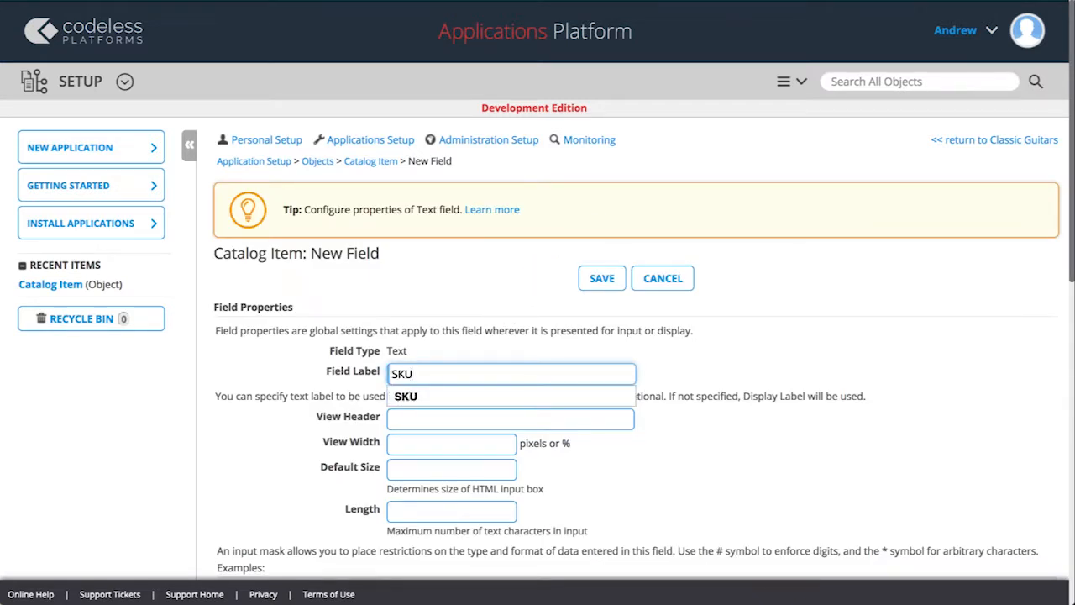
pyautogui.write('KU')
pyautogui.click(466, 469)
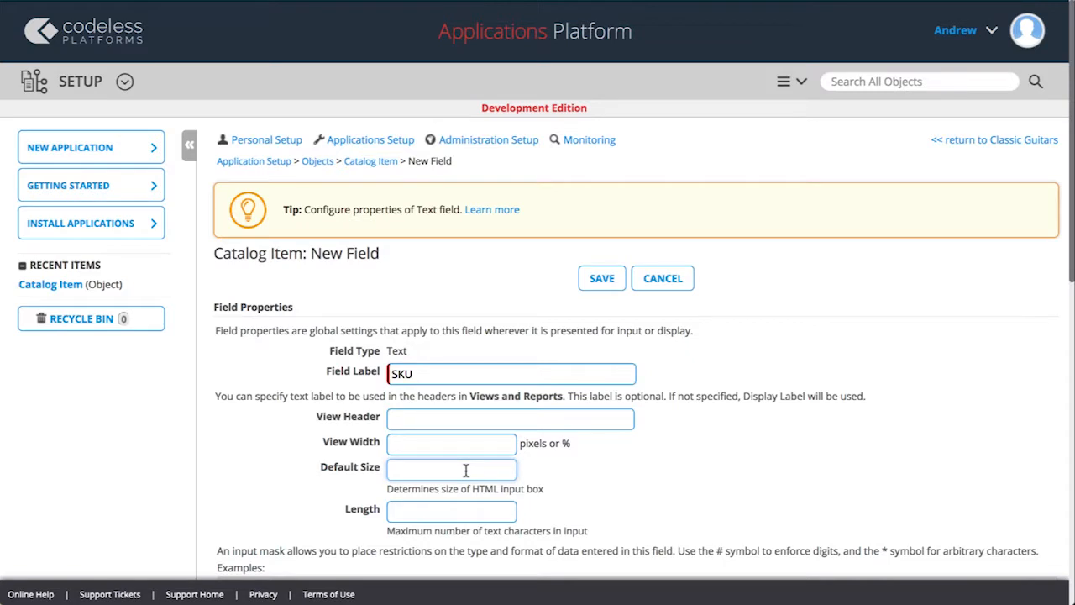
pyautogui.write('20')
pyautogui.scroll(-1, 465, 470)
pyautogui.click(411, 503)
pyautogui.write('30')
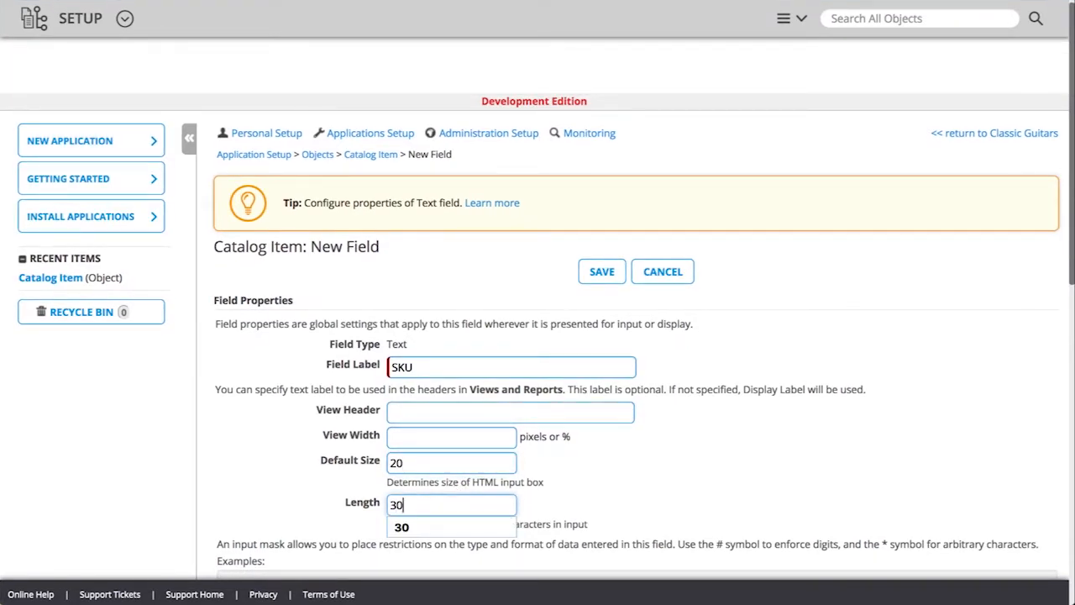
pyautogui.click(562, 502)
# Make the SKU field indexed for text search, always required, and closed to duplicate values.
pyautogui.scroll(-3, 567, 502)
pyautogui.scroll(-5, 574, 501)
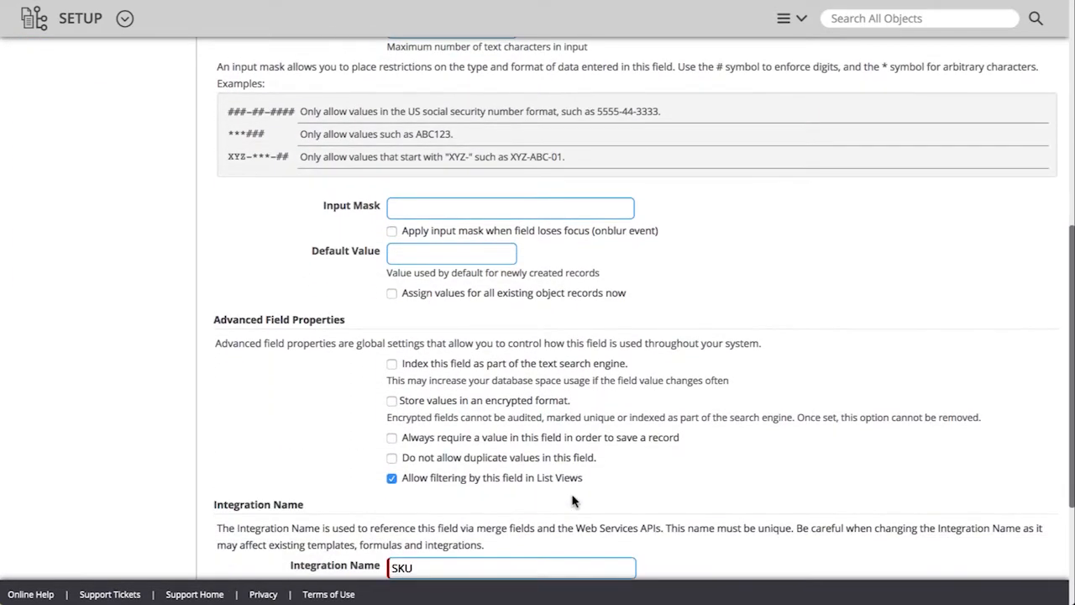
pyautogui.click(400, 364)
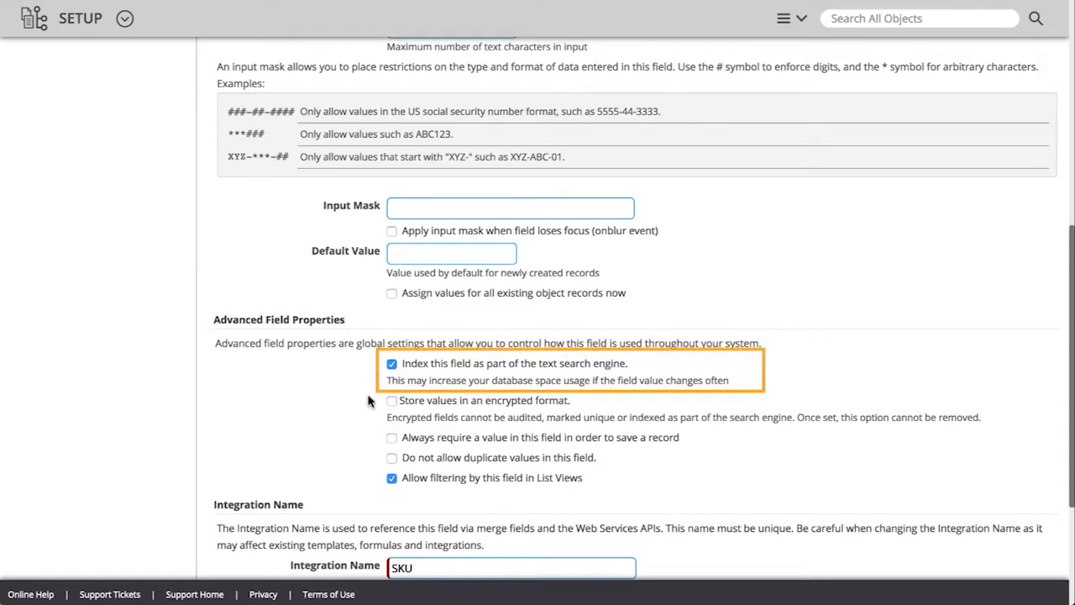
pyautogui.click(392, 437)
pyautogui.click(390, 459)
# Enter the field-level help "Enter a unique stock keeping unit (SKU)", save the field, and add it to the All Catalog Items view.
pyautogui.scroll(-1, 384, 465)
pyautogui.scroll(-3, 382, 466)
pyautogui.click(401, 455)
pyautogui.write('Enter a unique stock keeping unit (SK')
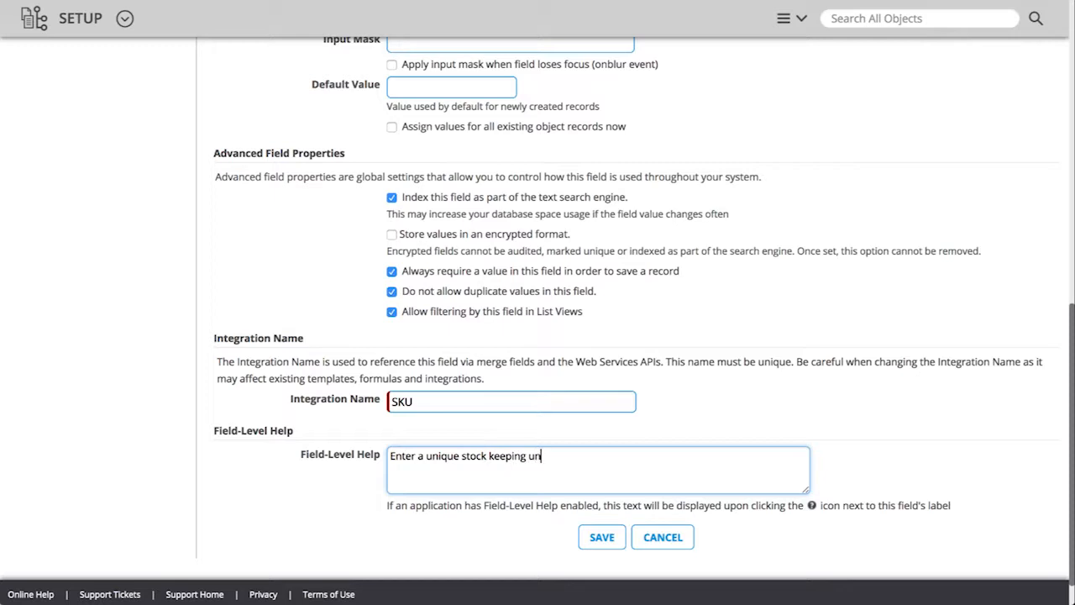
pyautogui.write('U)')
pyautogui.click(602, 537)
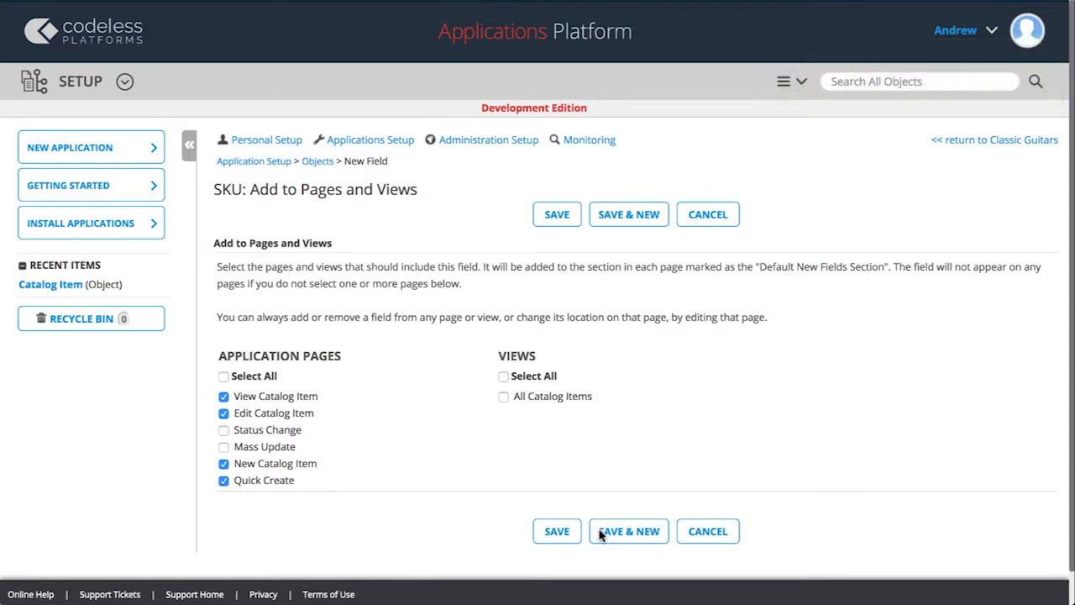
pyautogui.click(503, 399)
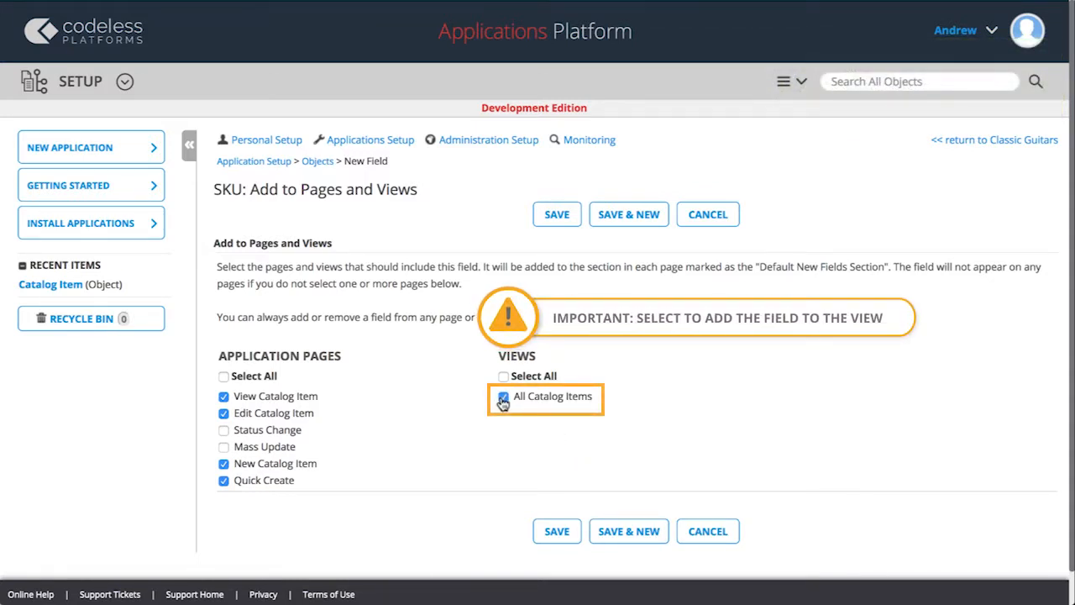
pyautogui.click(557, 532)
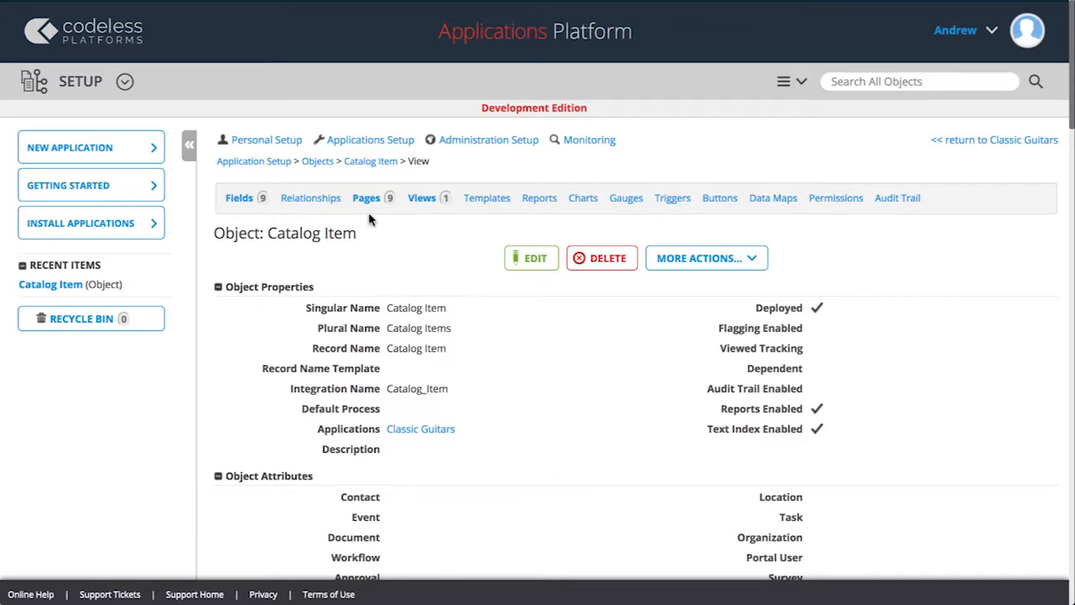
# Start another new field of type Currency on the Catalog Item object.
pyautogui.click(240, 207)
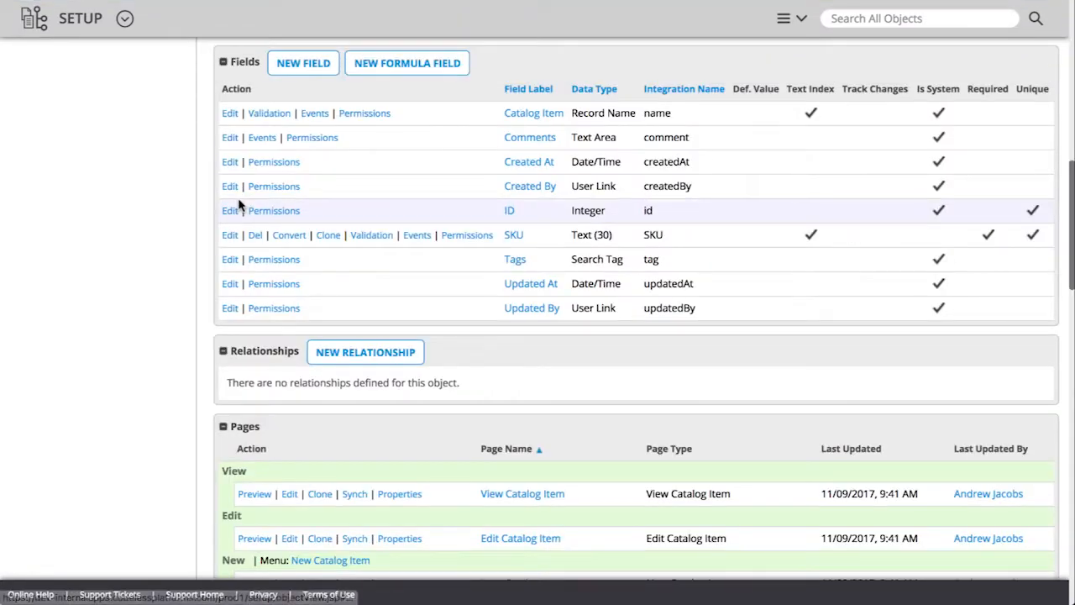
pyautogui.click(317, 74)
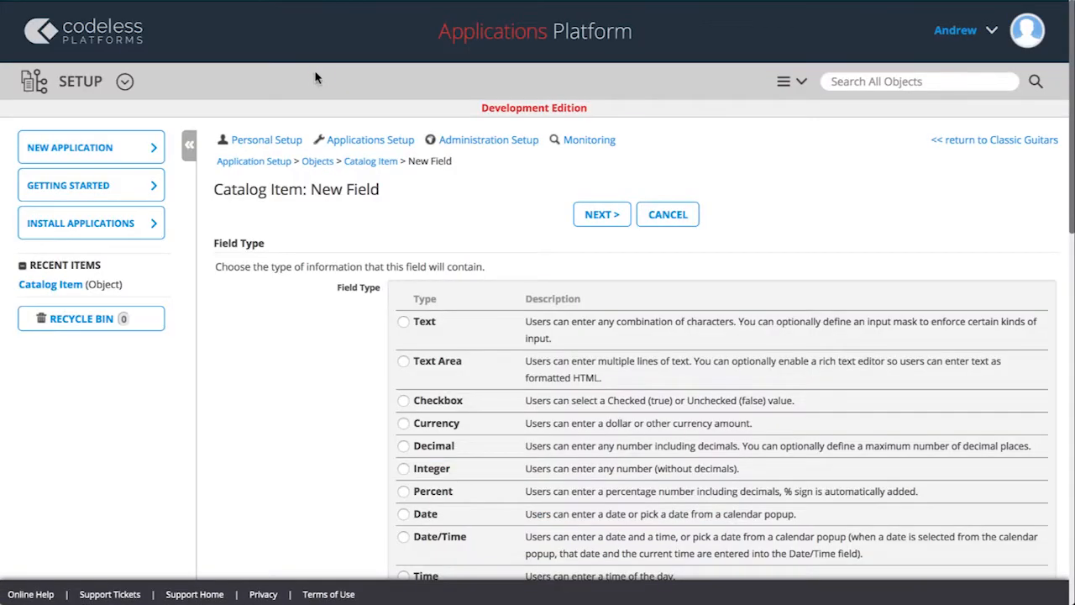
pyautogui.click(404, 425)
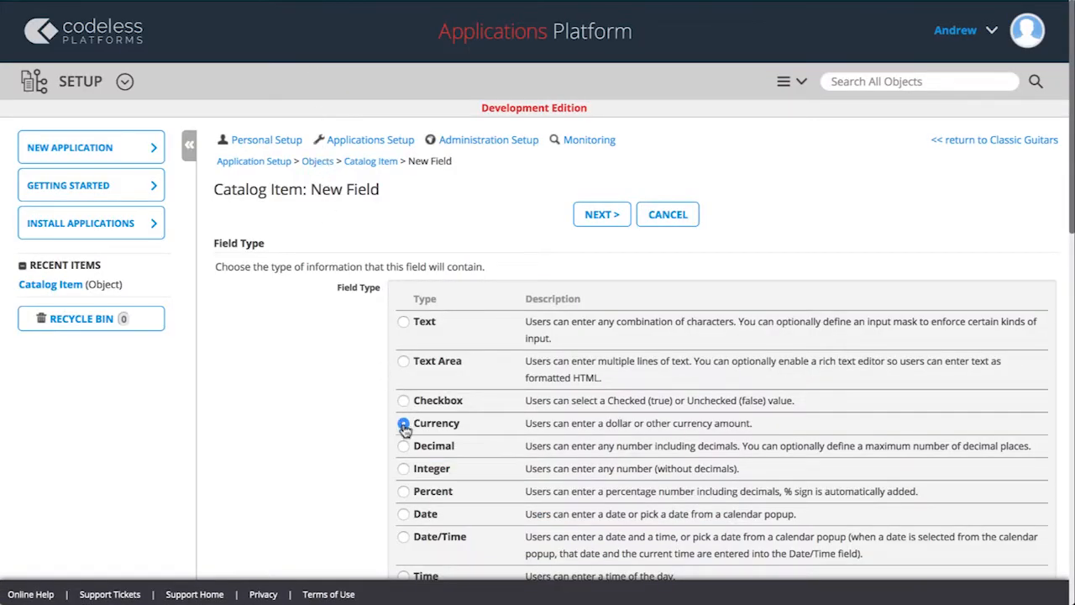
pyautogui.click(585, 217)
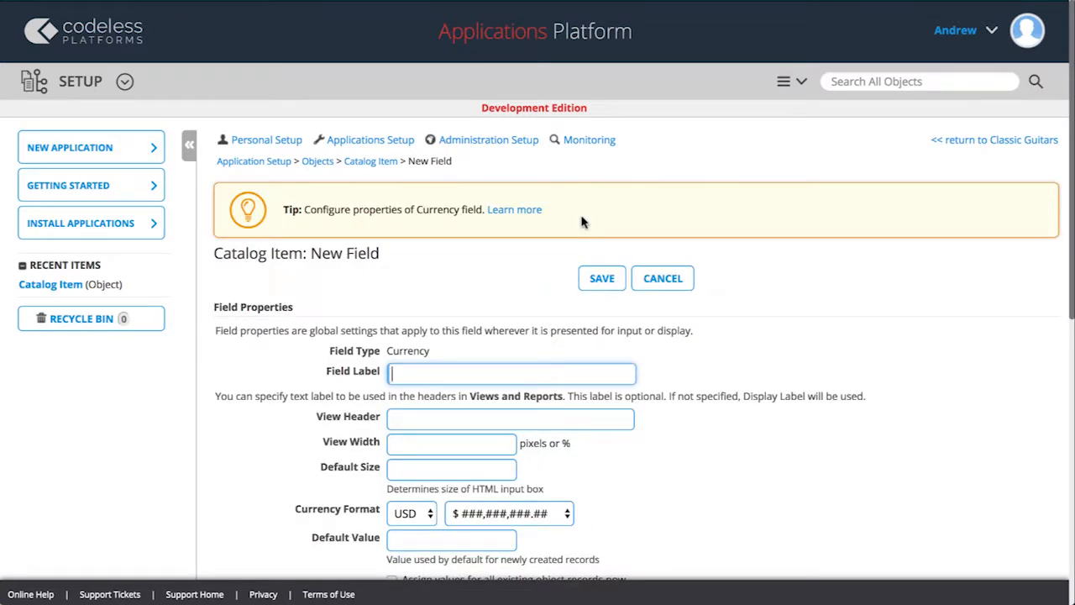
# Label the currency field MSRP, set its default size to 16, and always require a value in it.
pyautogui.write('MSRP')
pyautogui.click(414, 468)
pyautogui.write('16')
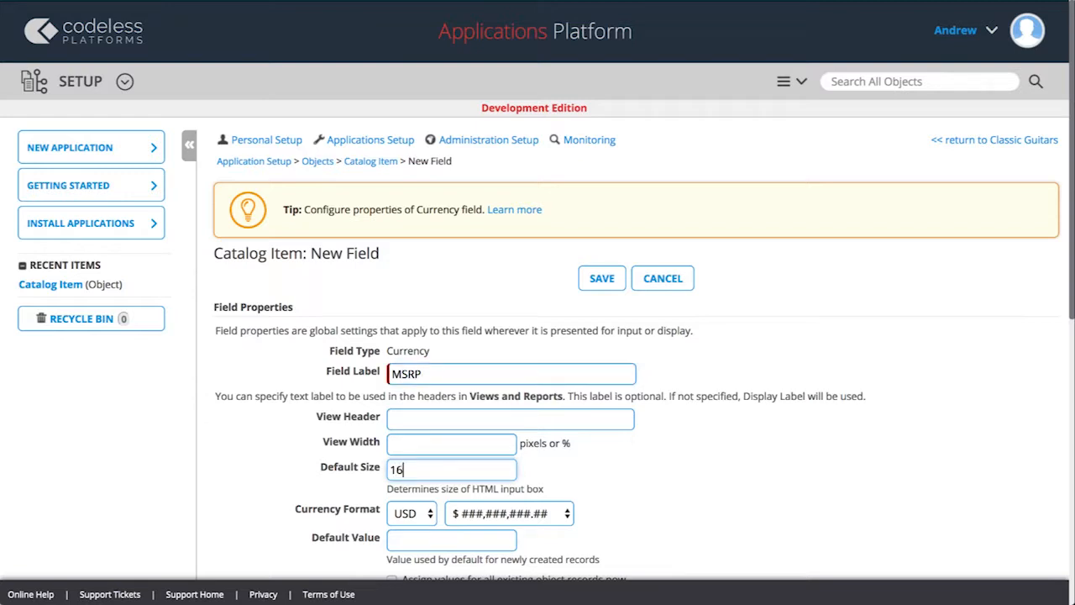
pyautogui.scroll(-4, 537, 336)
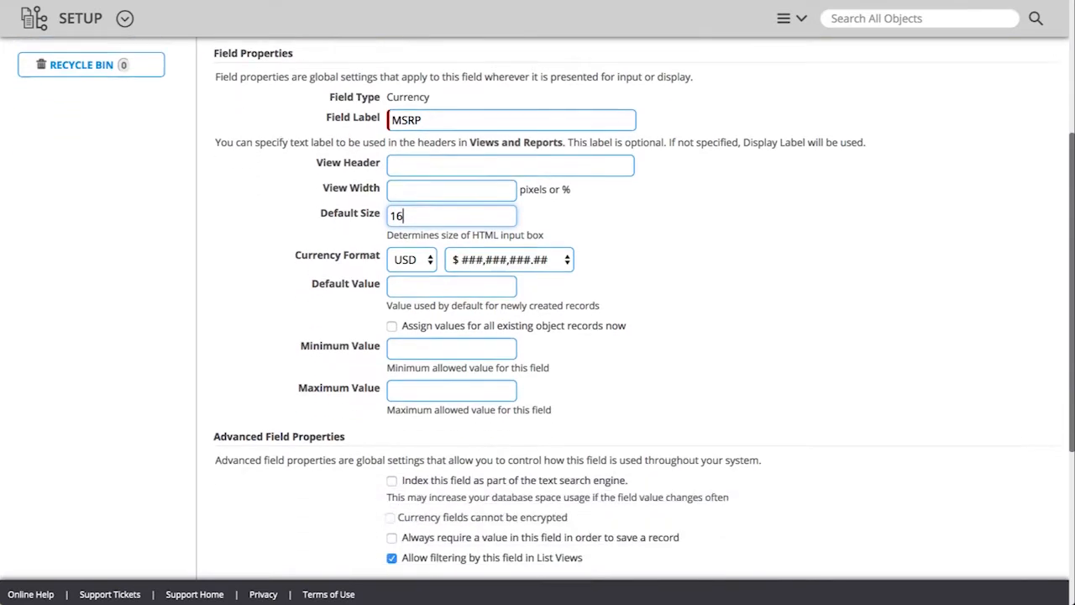
pyautogui.scroll(-1, 372, 476)
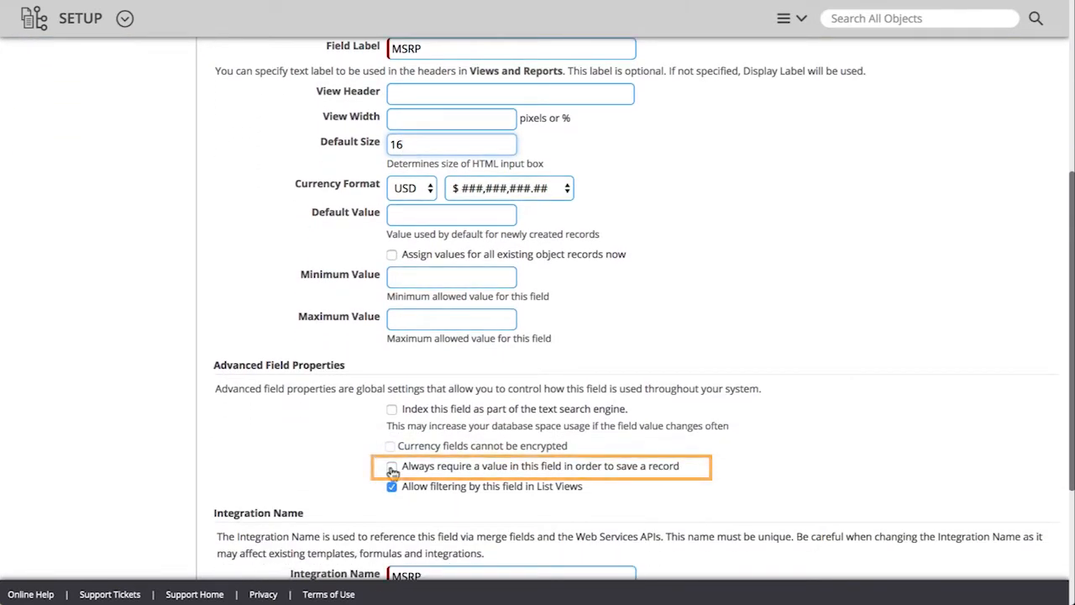
pyautogui.click(392, 467)
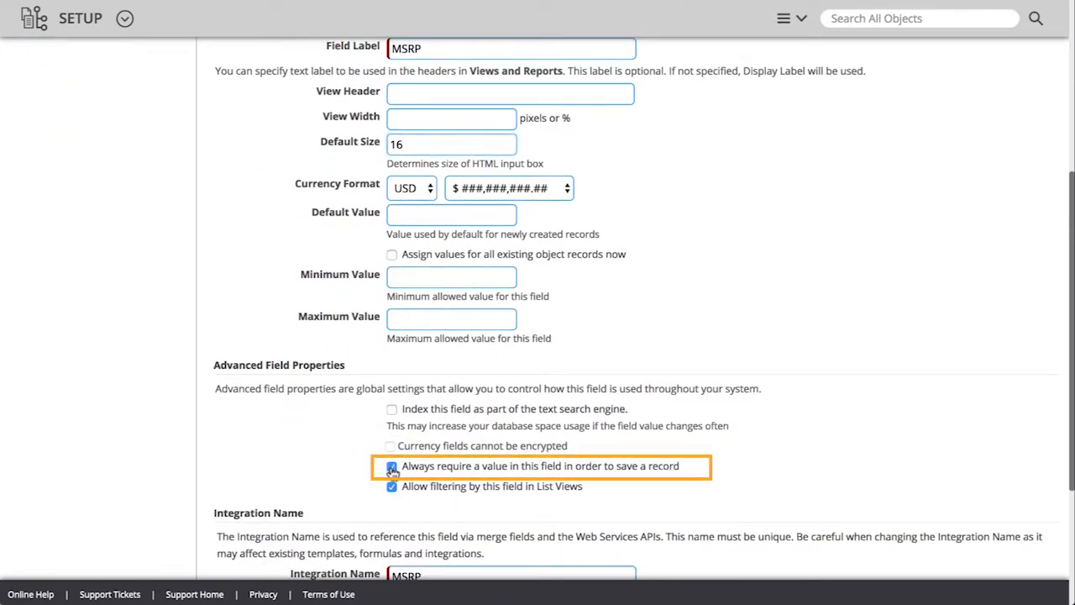
# Enter the field-level help "Enter a manufacturers suggested retail price (MSRP)" for the MSRP field.
pyautogui.scroll(-2, 393, 472)
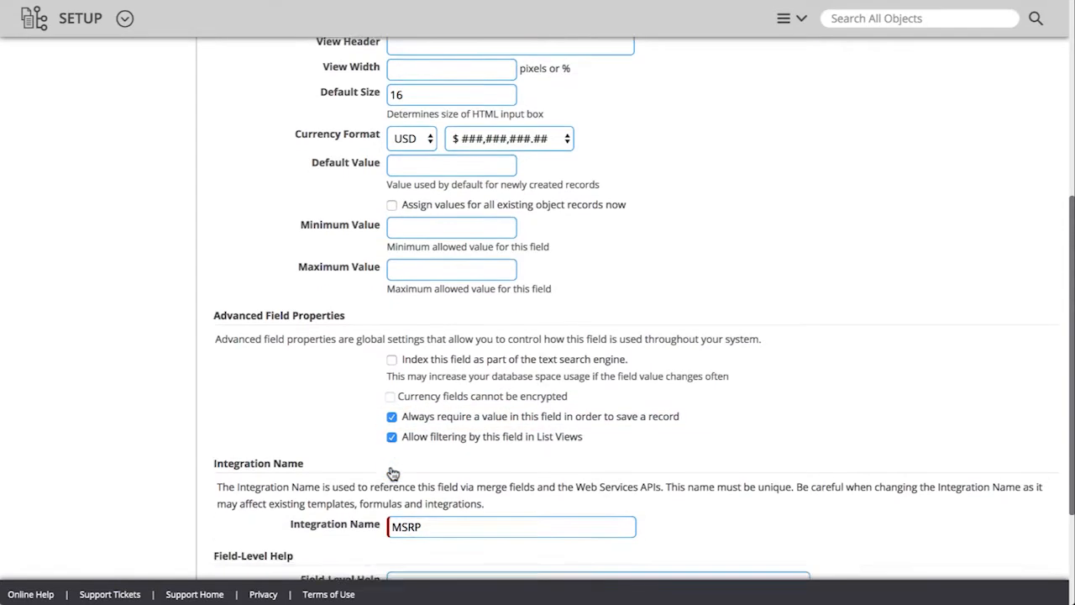
pyautogui.click(394, 475)
pyautogui.write('Enter a')
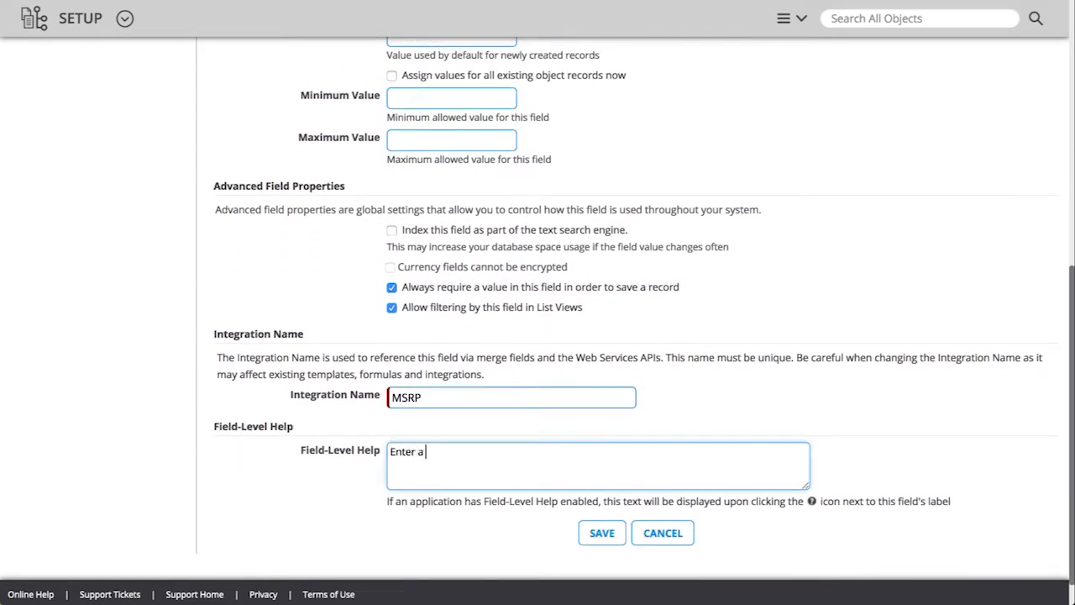
pyautogui.write(' manufacturers suggested r')
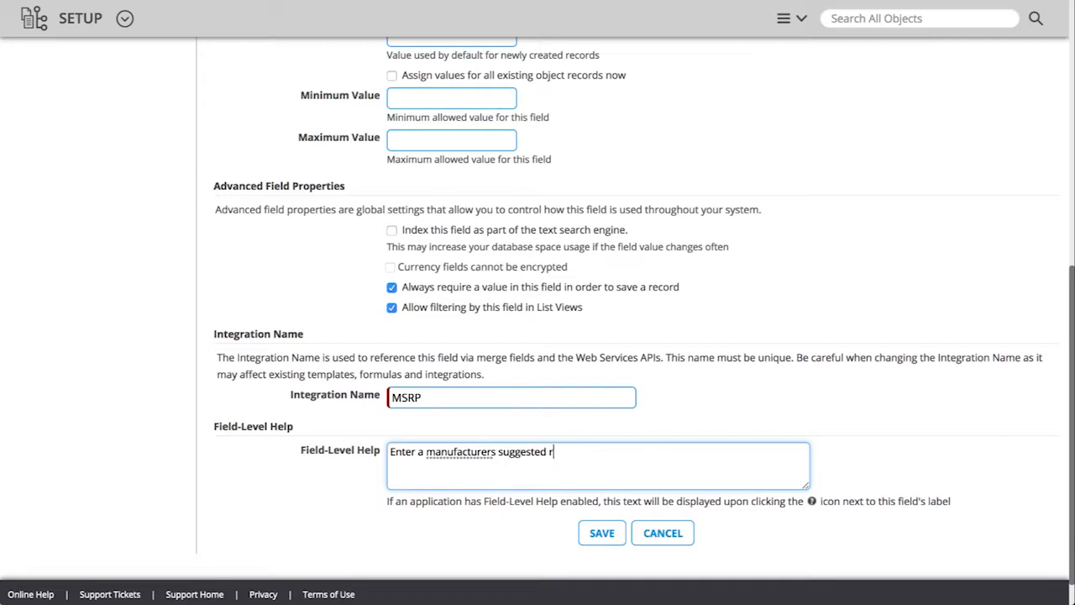
pyautogui.write('etail price (MSRP)')
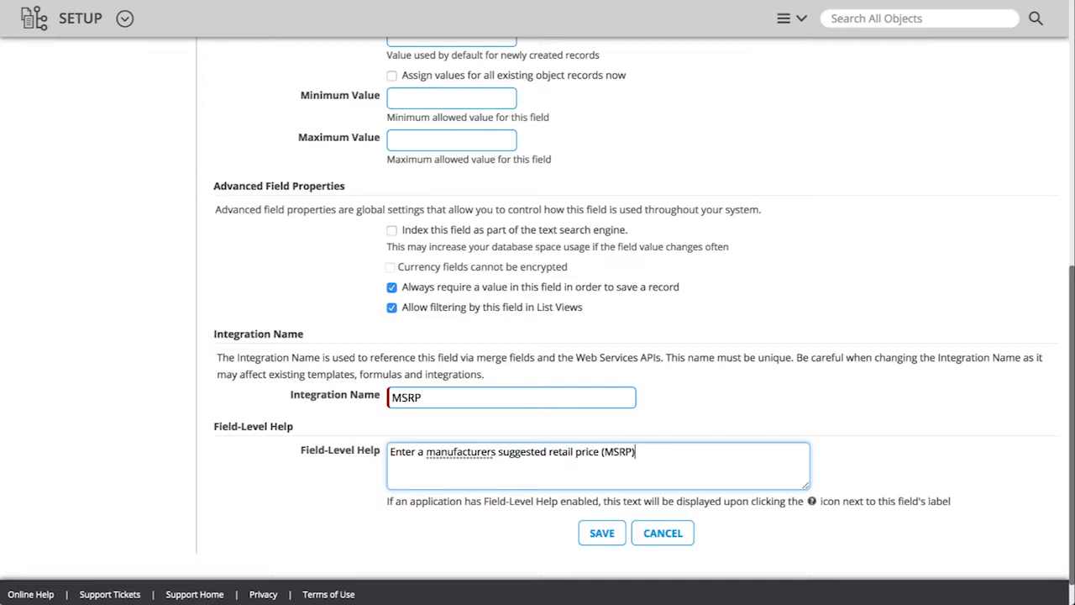
# Save the MSRP field and add it to the All Catalog Items view.
pyautogui.click(580, 531)
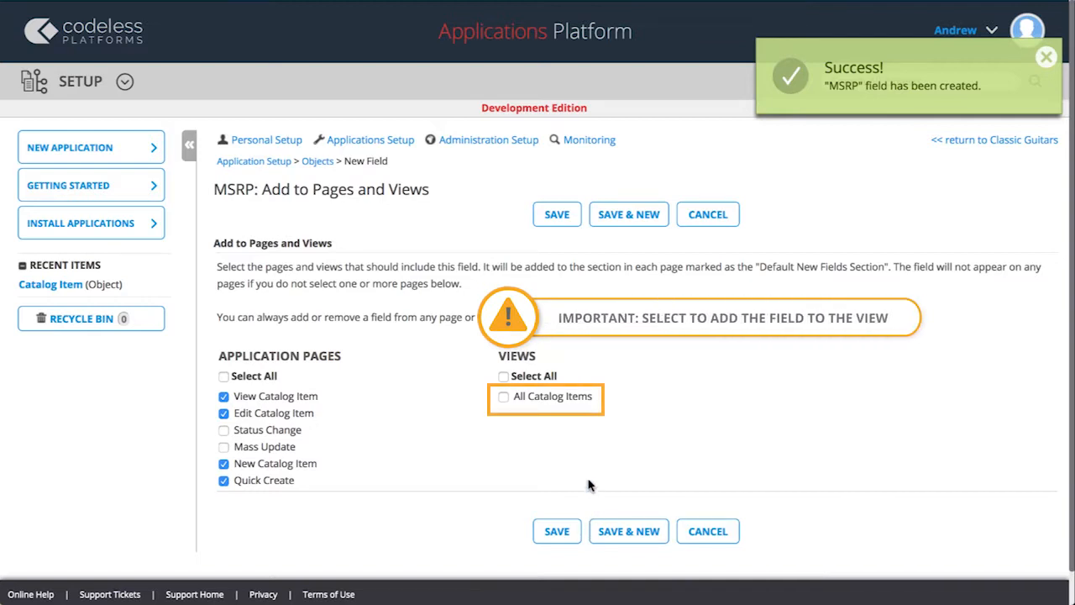
pyautogui.click(504, 398)
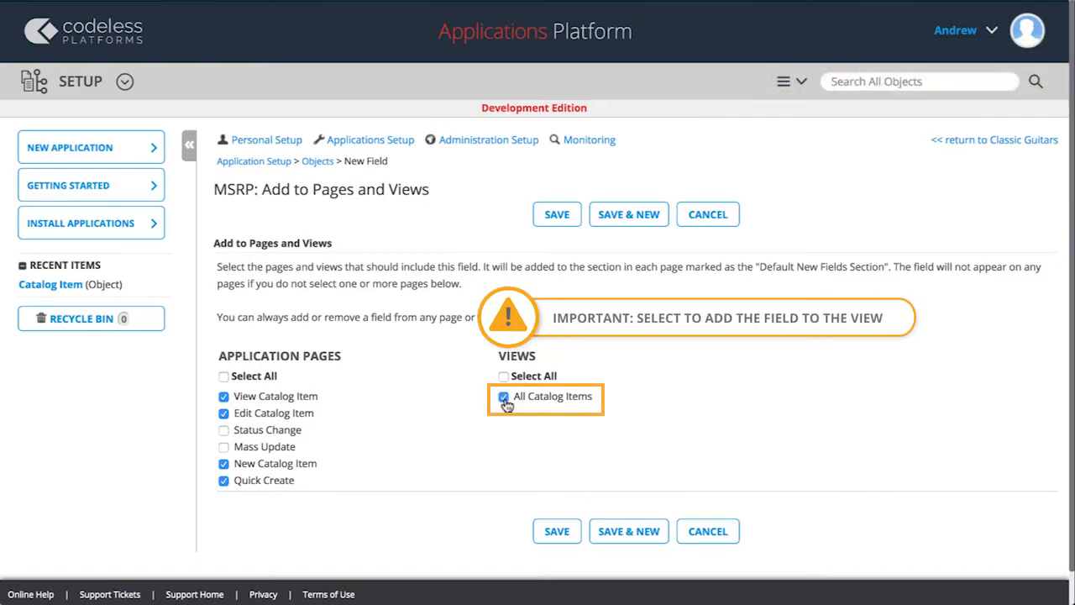
pyautogui.click(554, 534)
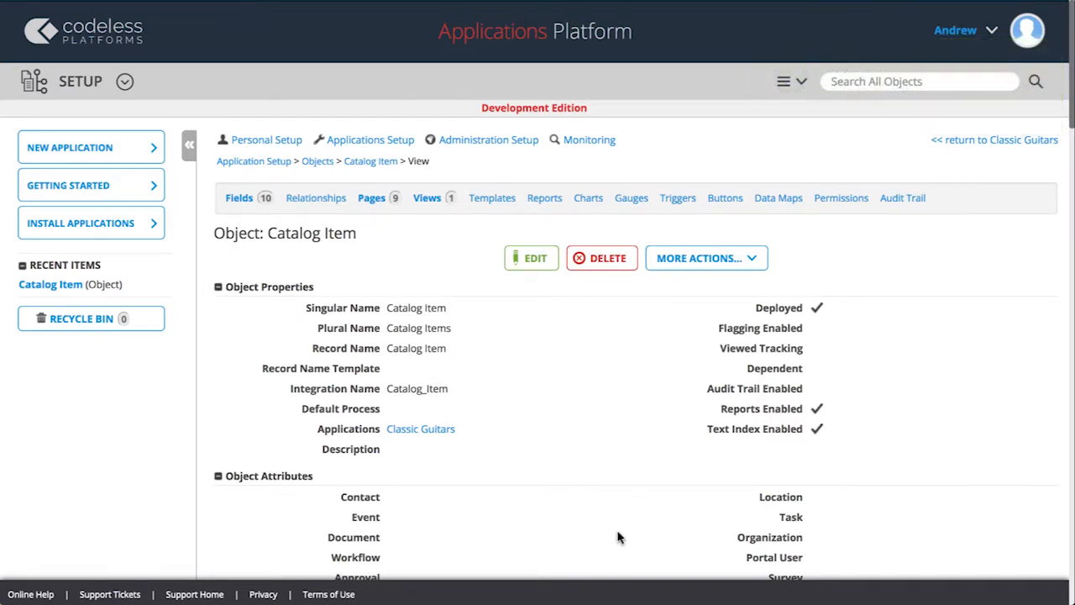
# Return to Classic Guitars and save a new catalog item "Fender Telecaster 1959" with SKU FDR-TC-1959-001 and MSRP 1899, continuing to another new record.
pyautogui.click(950, 143)
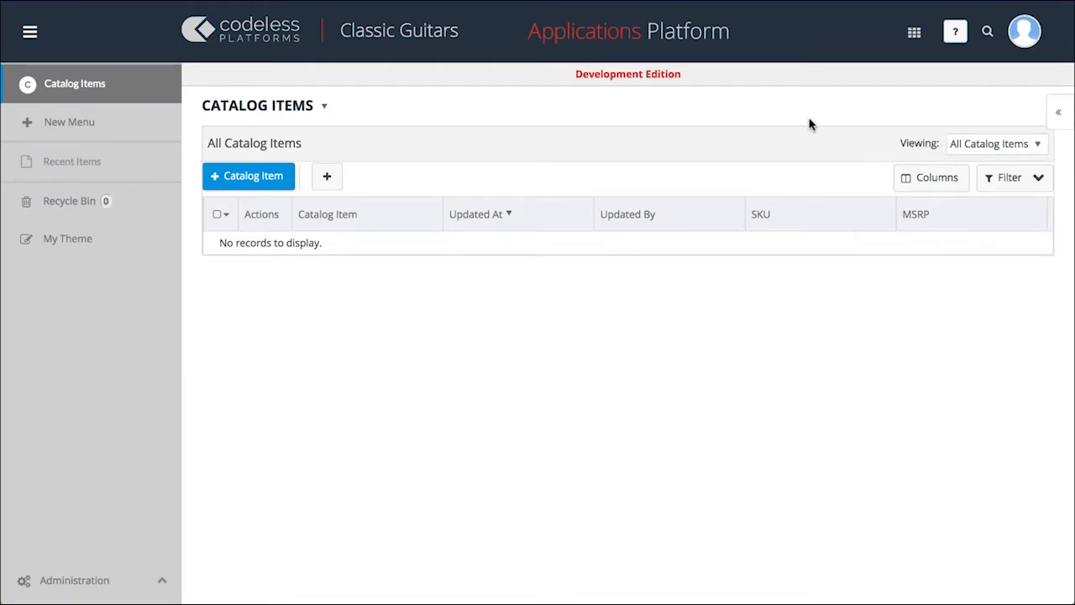
pyautogui.click(284, 176)
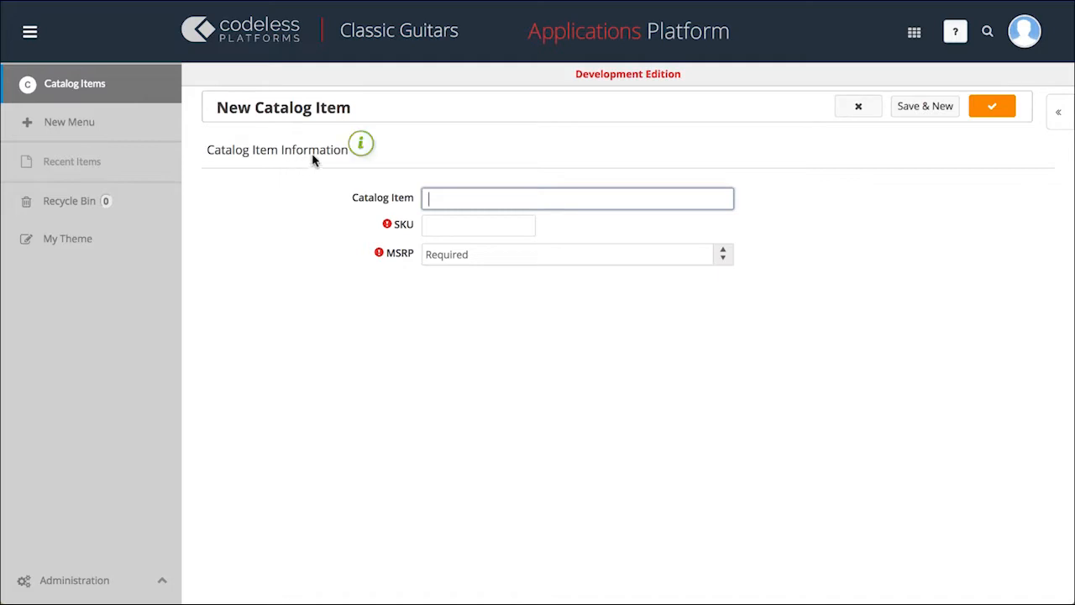
pyautogui.write('Fender Telecaster 1959')
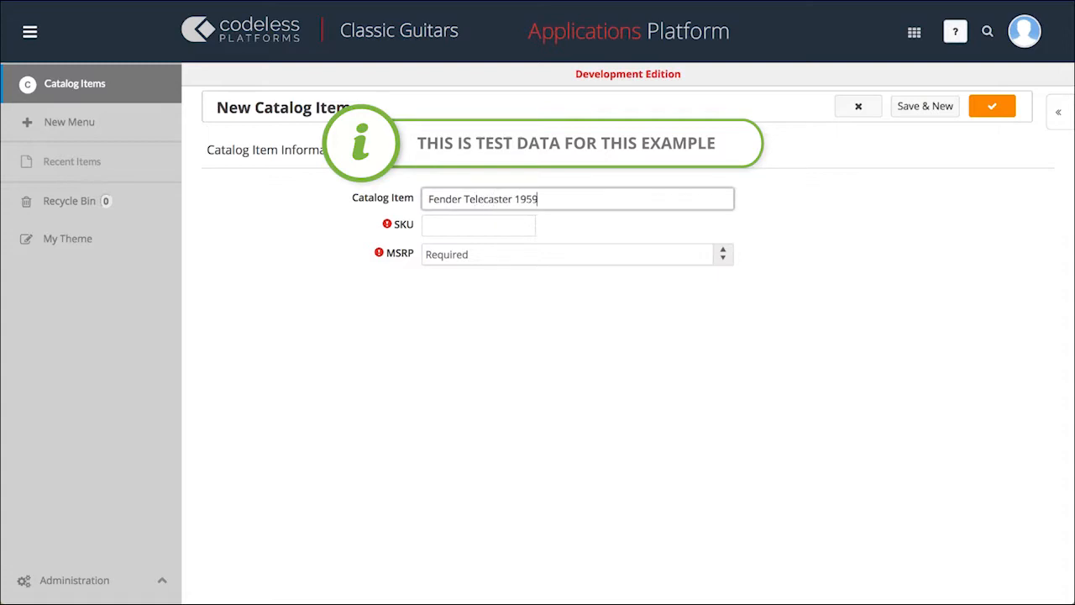
pyautogui.click(459, 224)
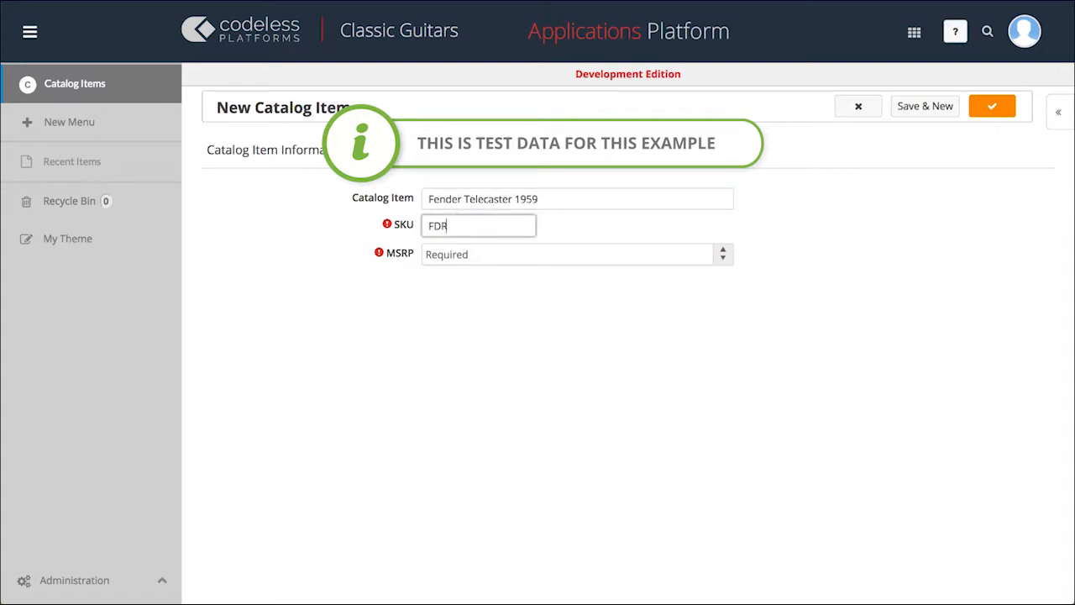
pyautogui.write('FDR-TC-1959-001')
pyautogui.click(473, 253)
pyautogui.write('1899')
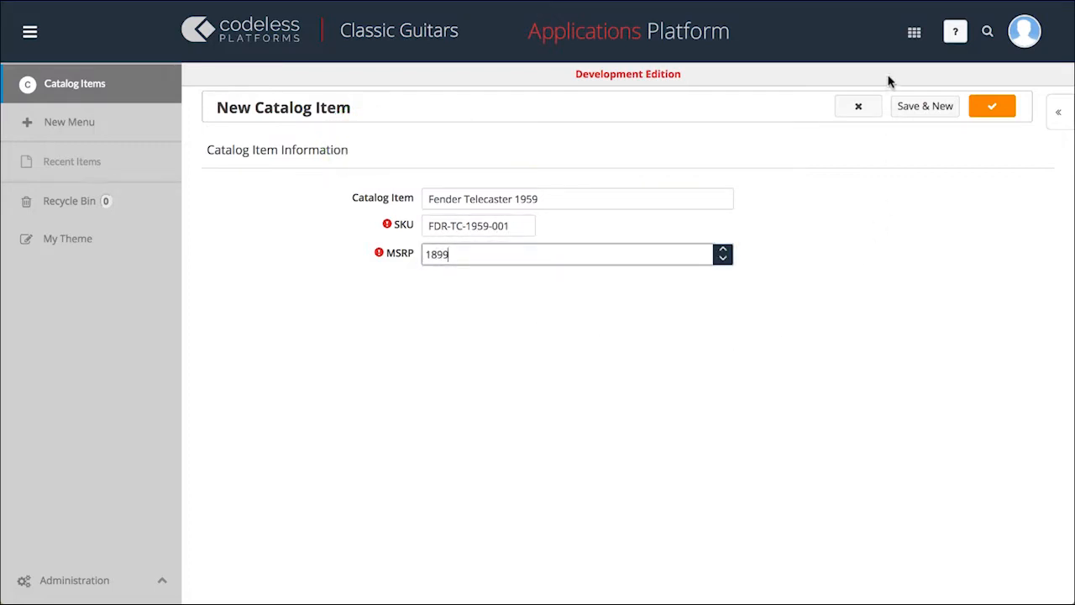
pyautogui.click(898, 107)
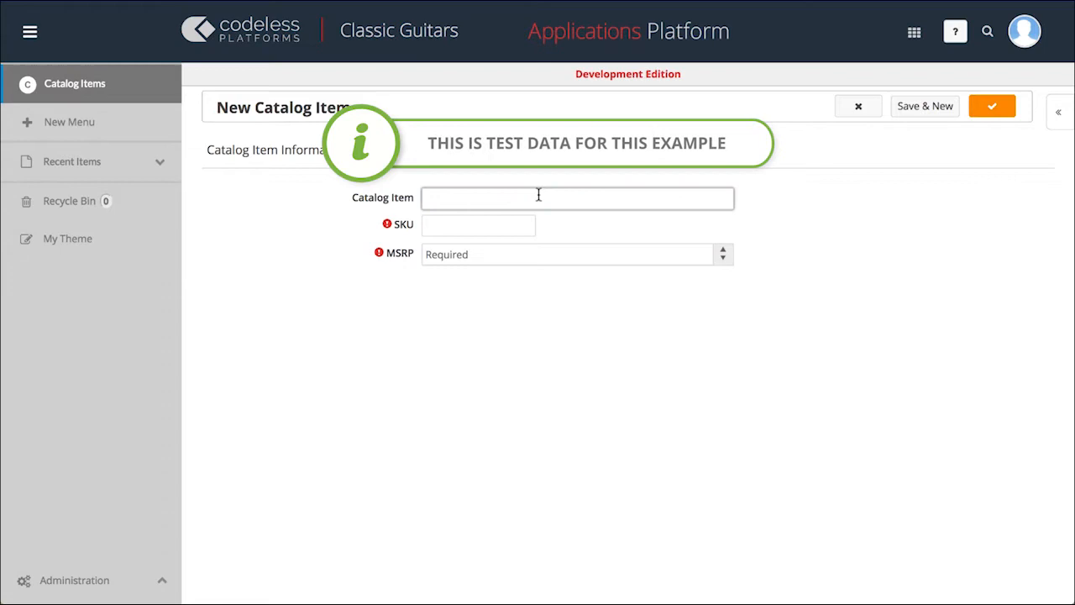
# Fill in catalog item "Gibson Les Paul 1975" with SKU GBS-LP1975-033 and MSRP 2899, and save it with another blank record opened.
pyautogui.write('Gibson Les Paul 1975')
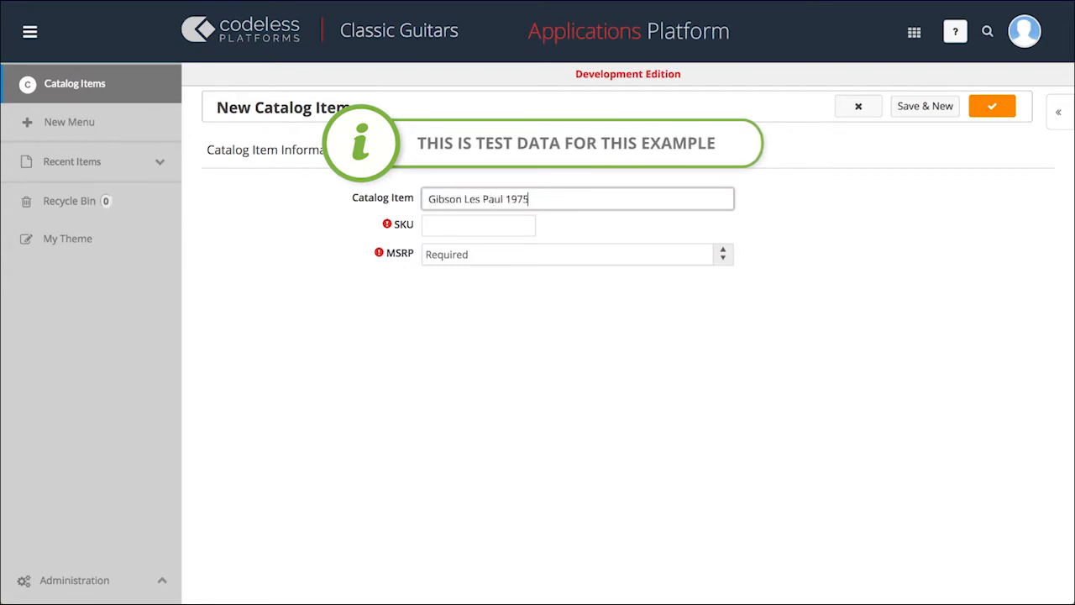
pyautogui.click(492, 224)
pyautogui.write('GBS-LP1975-033')
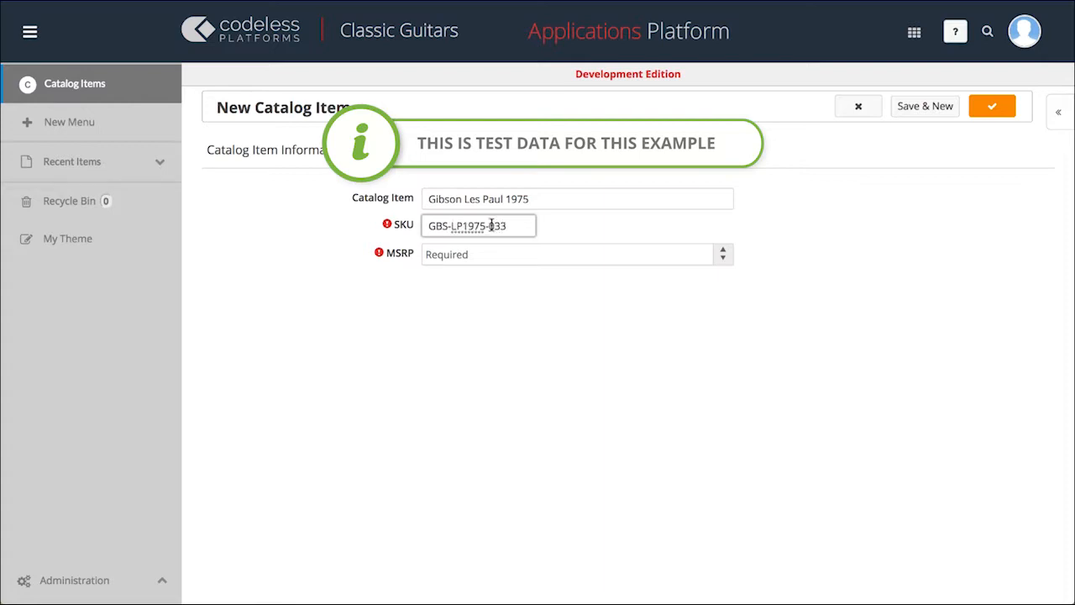
pyautogui.click(497, 254)
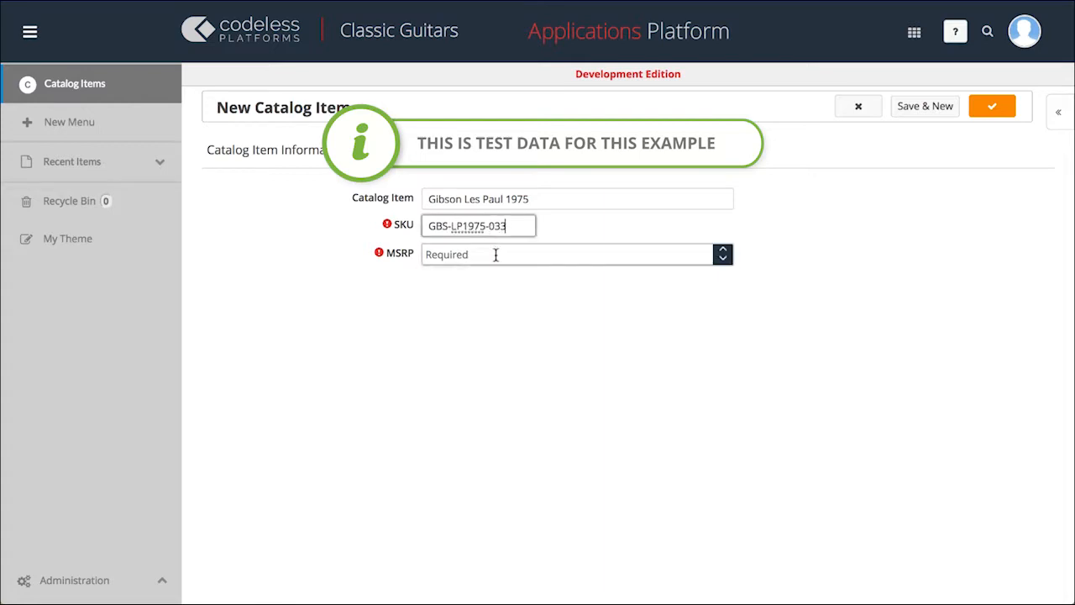
pyautogui.write('2899')
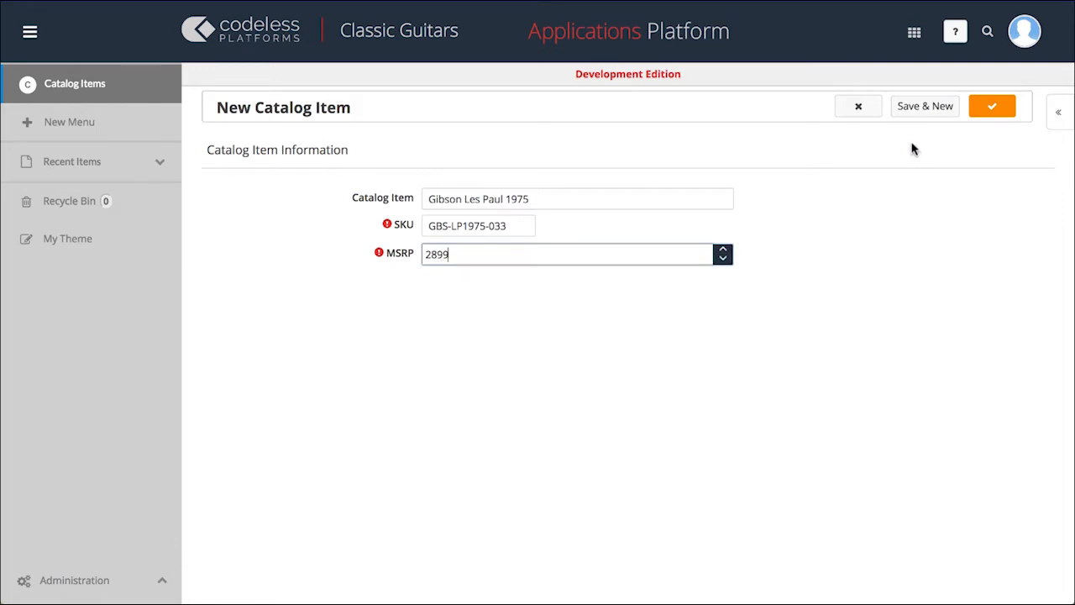
pyautogui.click(908, 112)
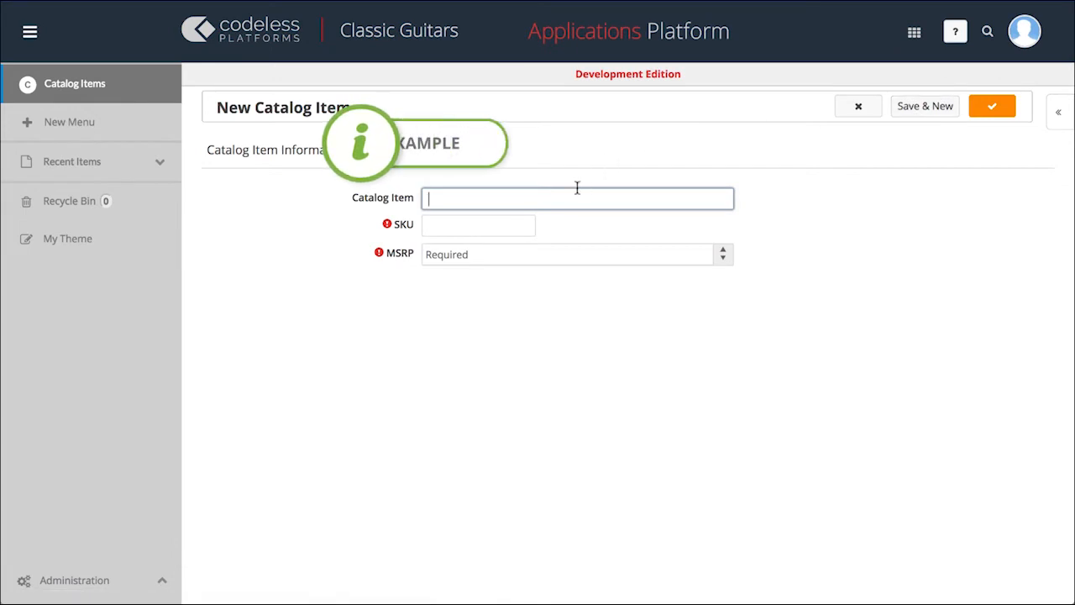
# Fill in catalog item "Gretsch White Falcon" with SKU GRT-WF1984-888 and MSRP 3899, and save it to finish adding records.
pyautogui.write('Gretsch Whi')
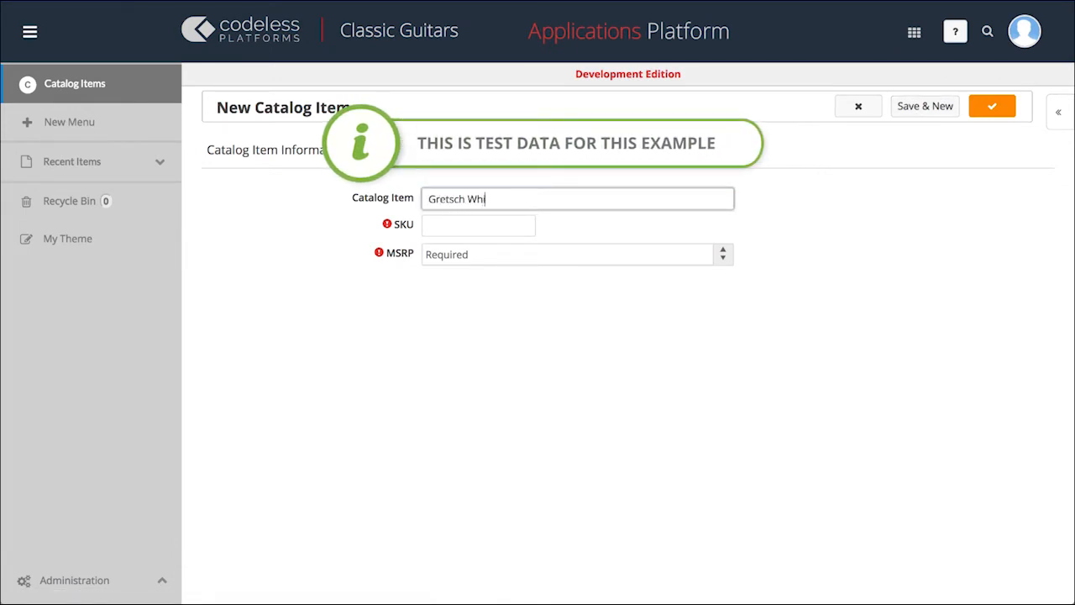
pyautogui.write('te Falcon')
pyautogui.click(496, 226)
pyautogui.click(495, 226)
pyautogui.write('GRT-WF1984-888')
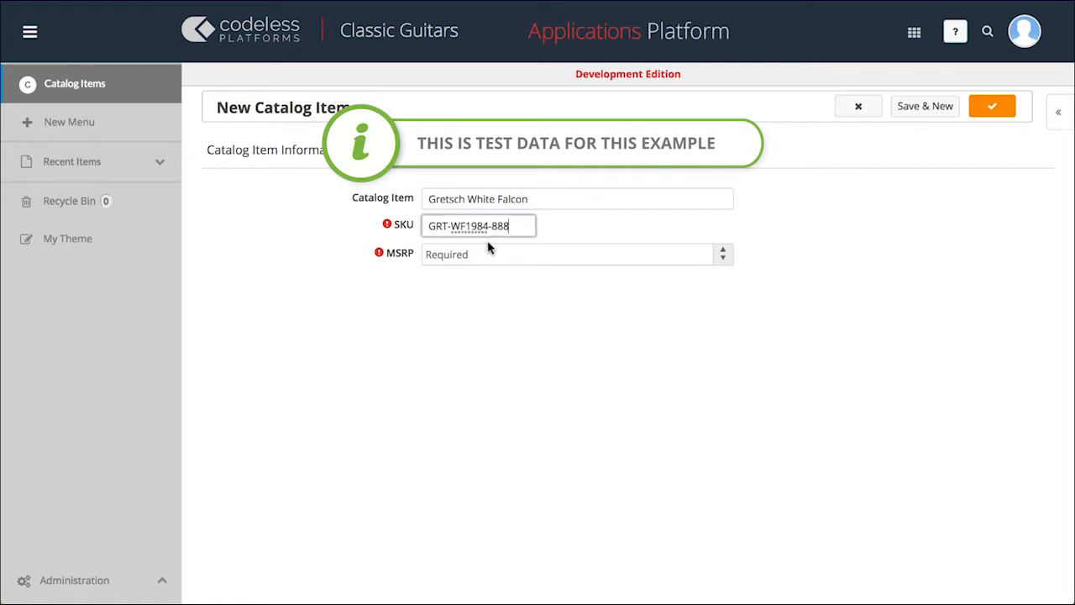
pyautogui.click(468, 251)
pyautogui.write('3899')
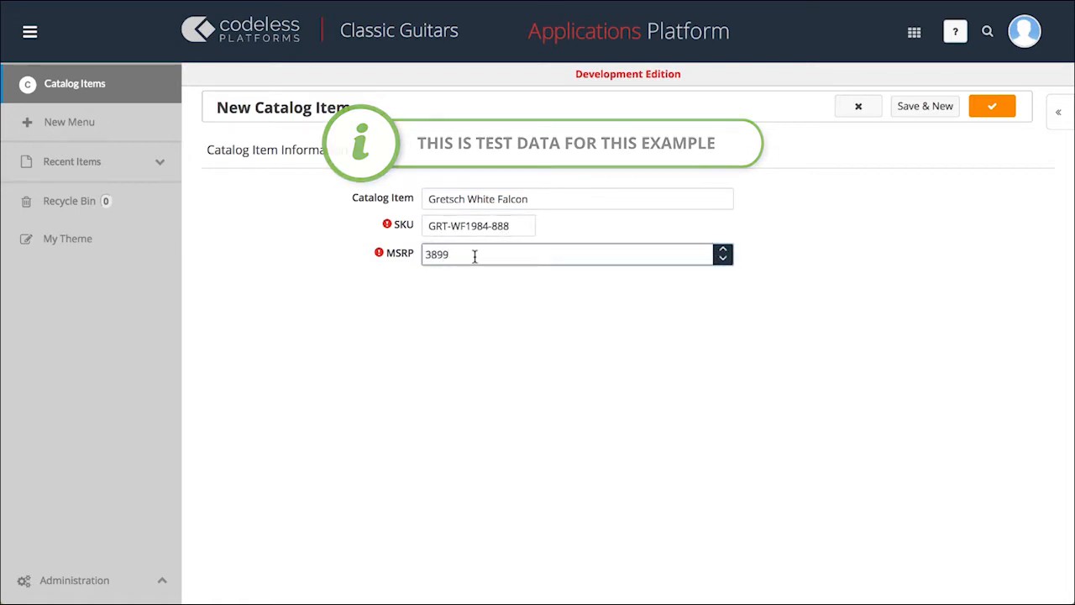
pyautogui.click(980, 116)
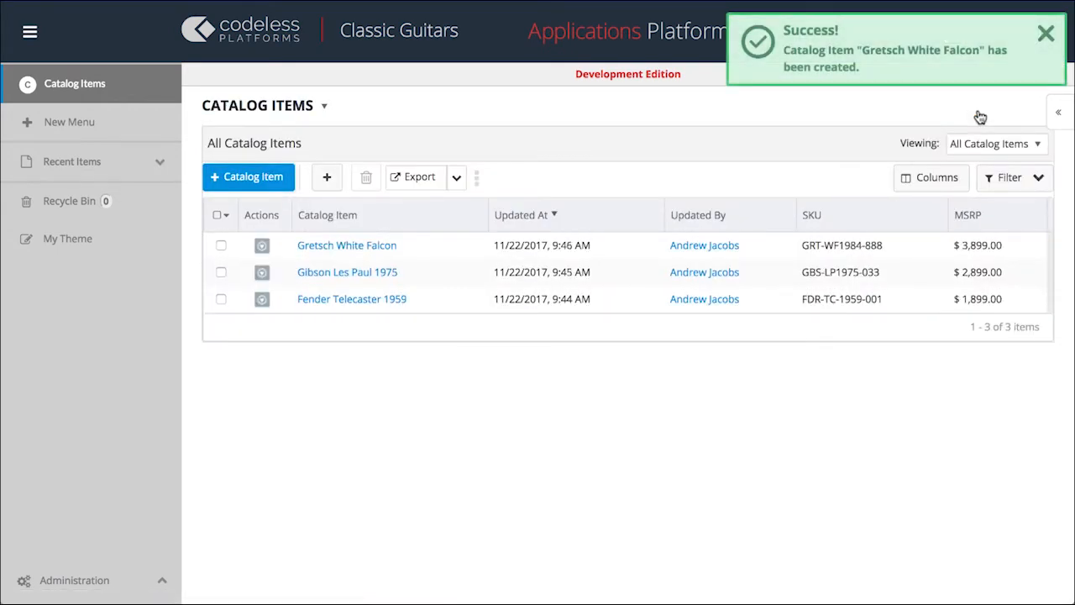